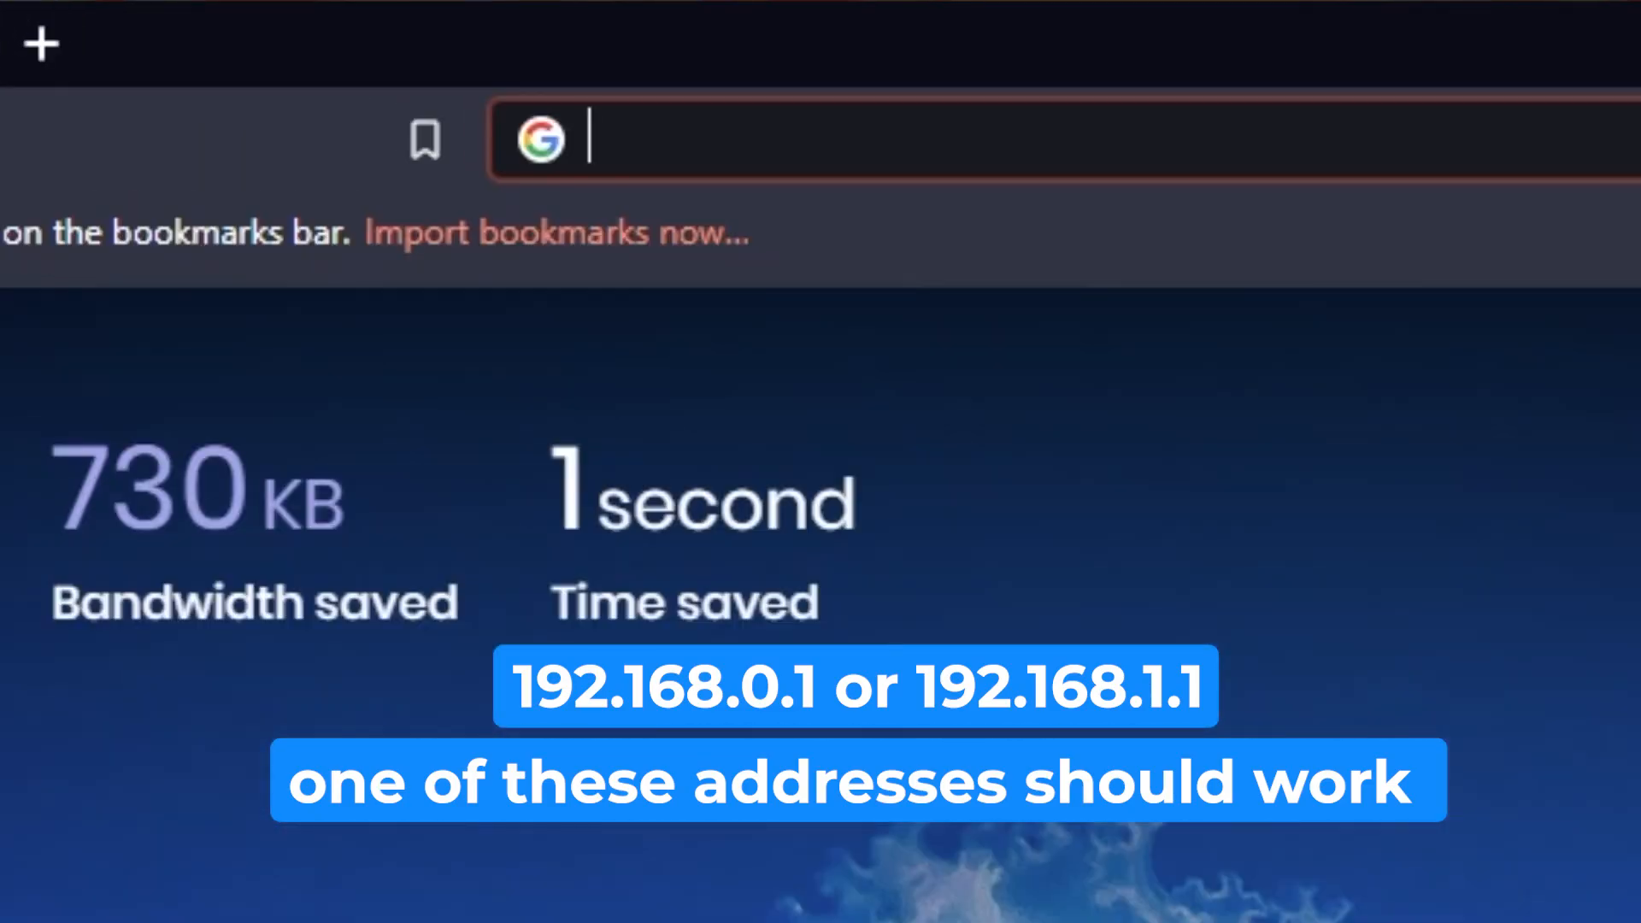
Open the router's web interface, trying the address 192.168.1.1 first and 192.168.0.1 second.
text(192.16)
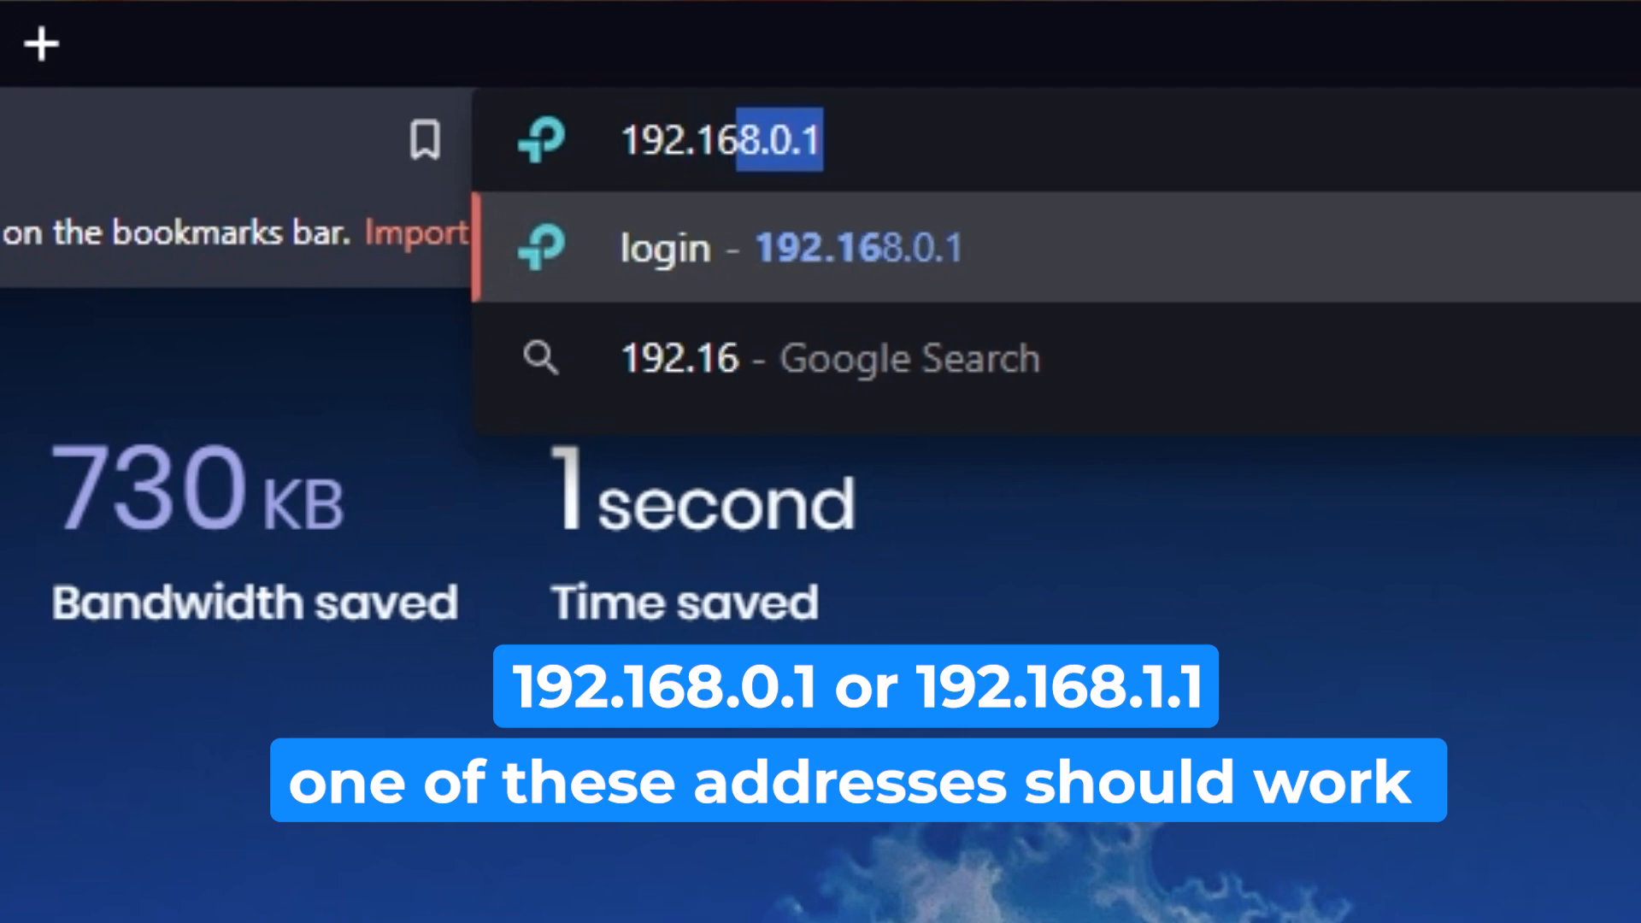
text(8.1.1)
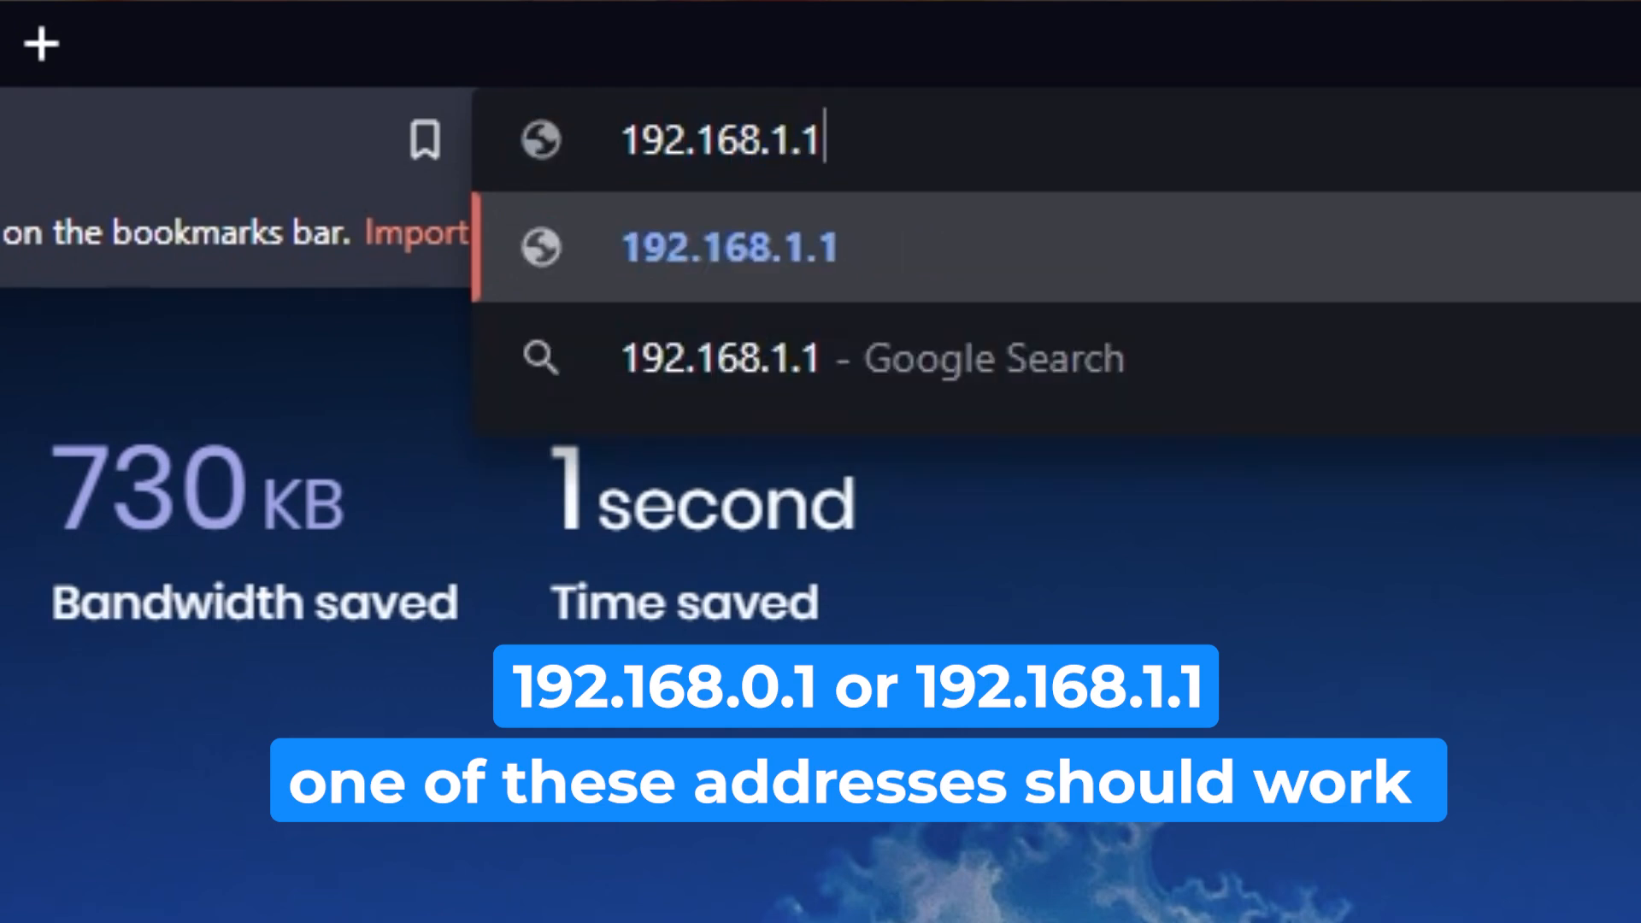
key(Return)
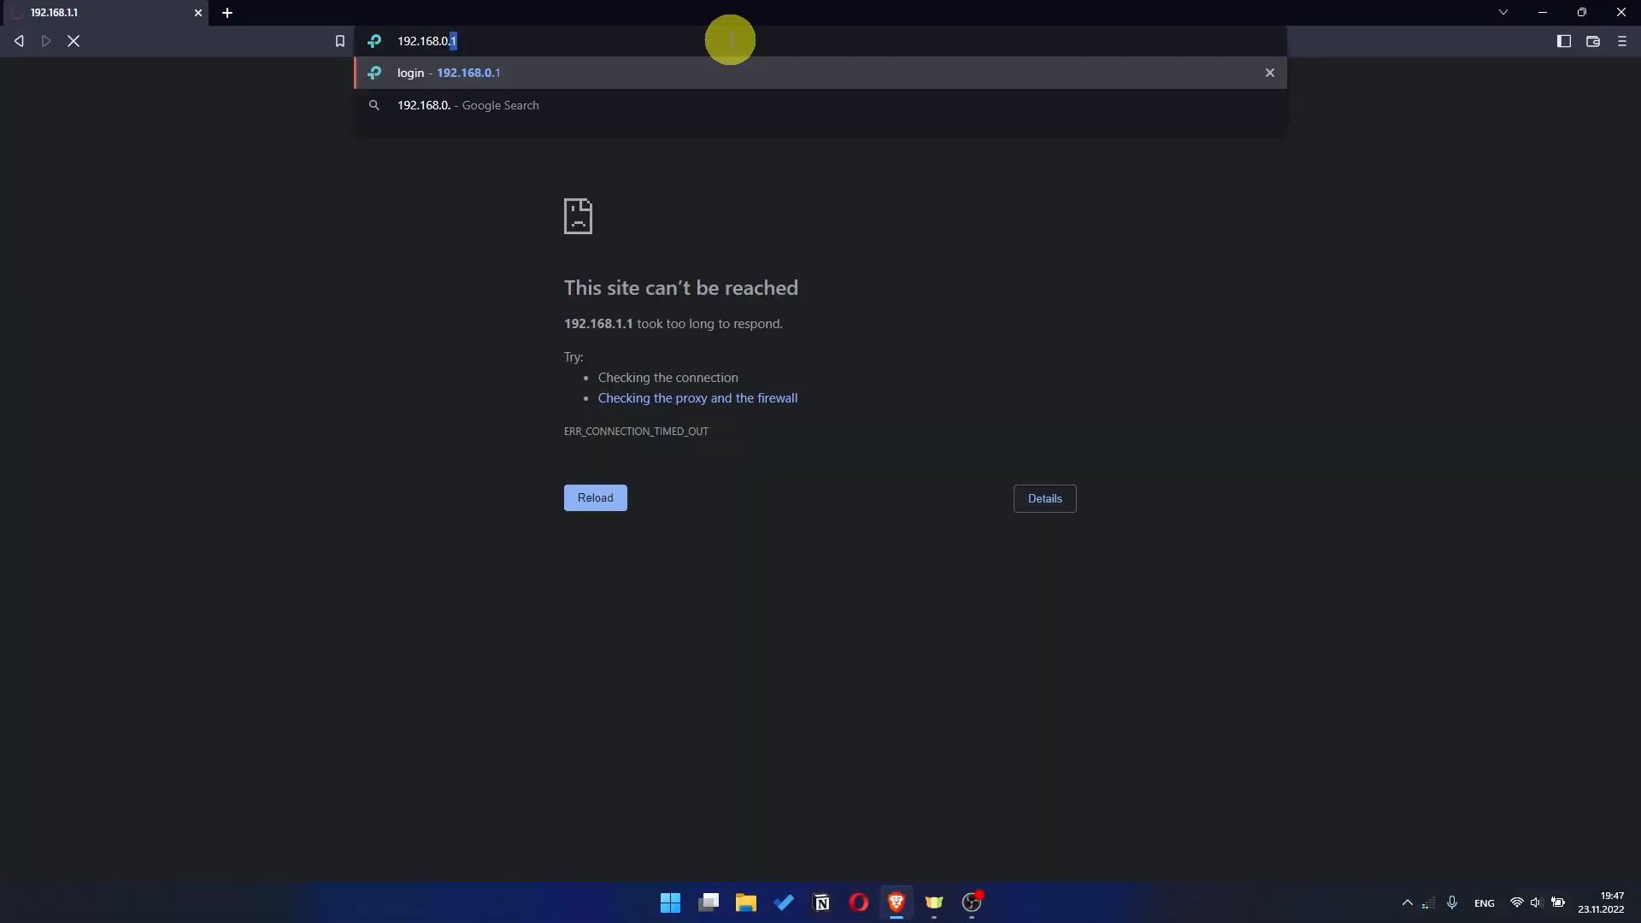
key(Return)
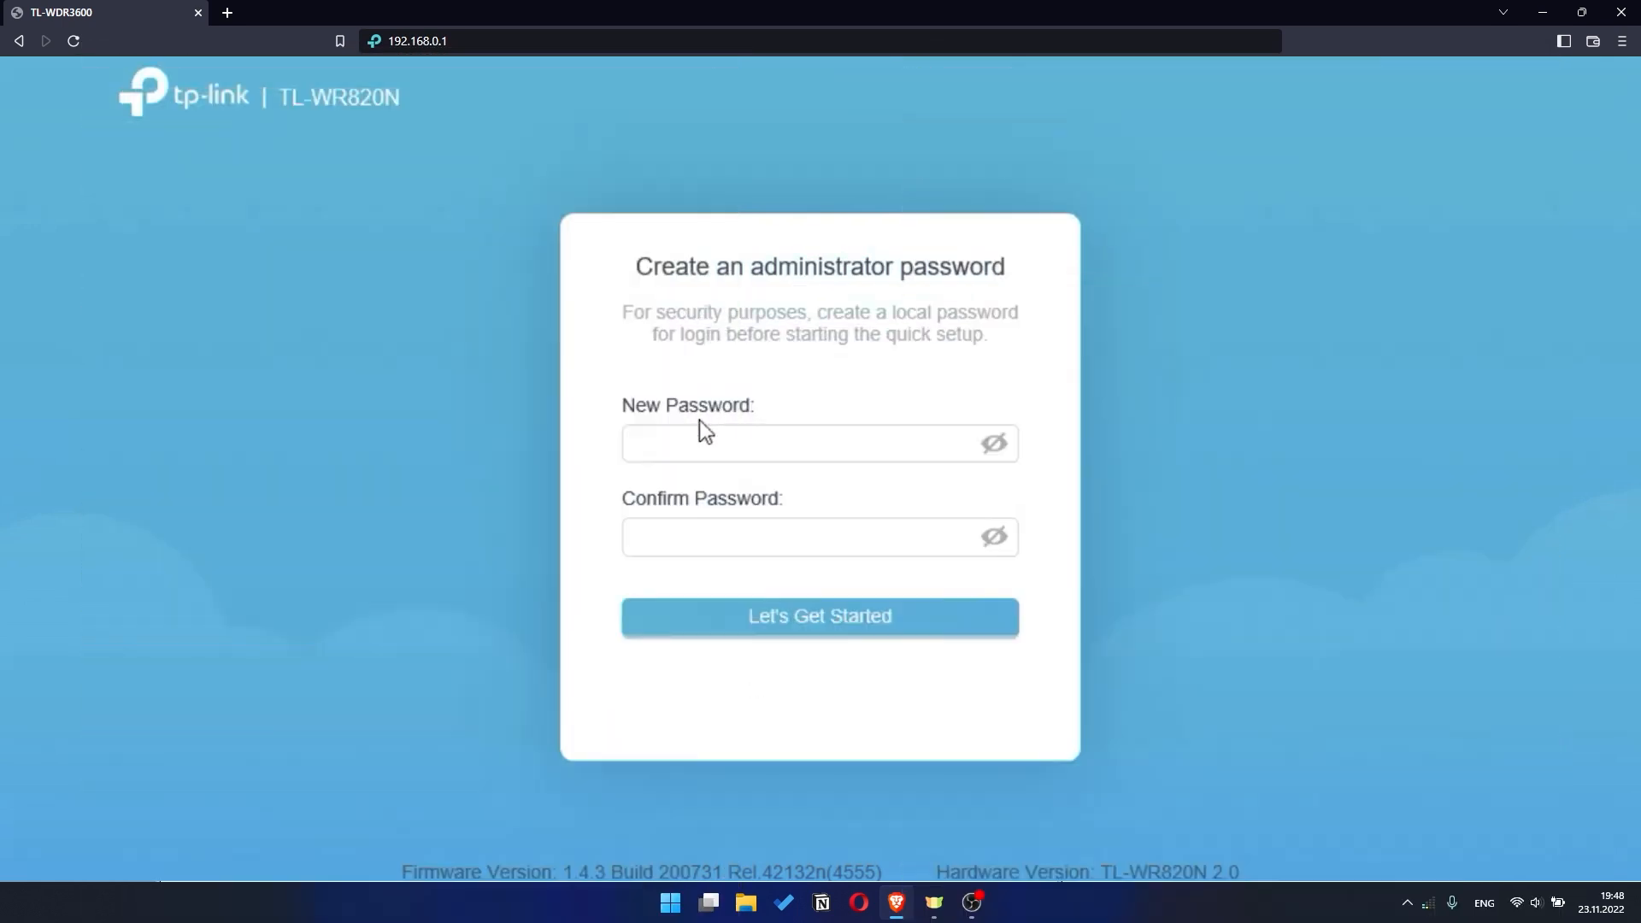
Create the router's administrator password, confirm it in the second field and start the quick setup.
click(682, 428)
text(******)
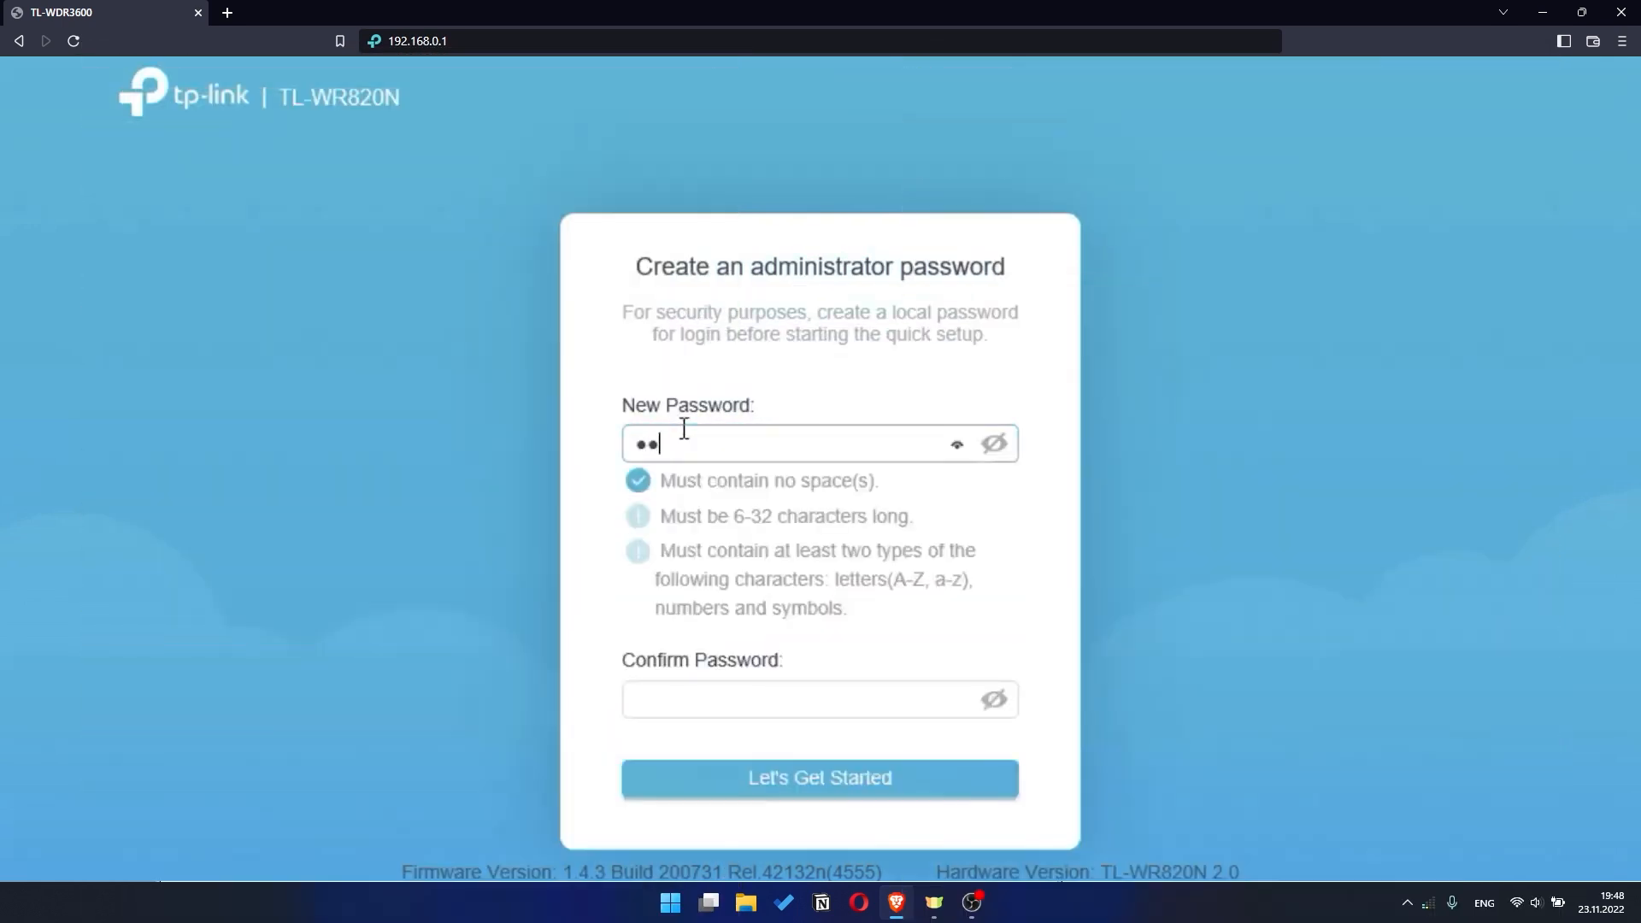
text(***)
click(696, 699)
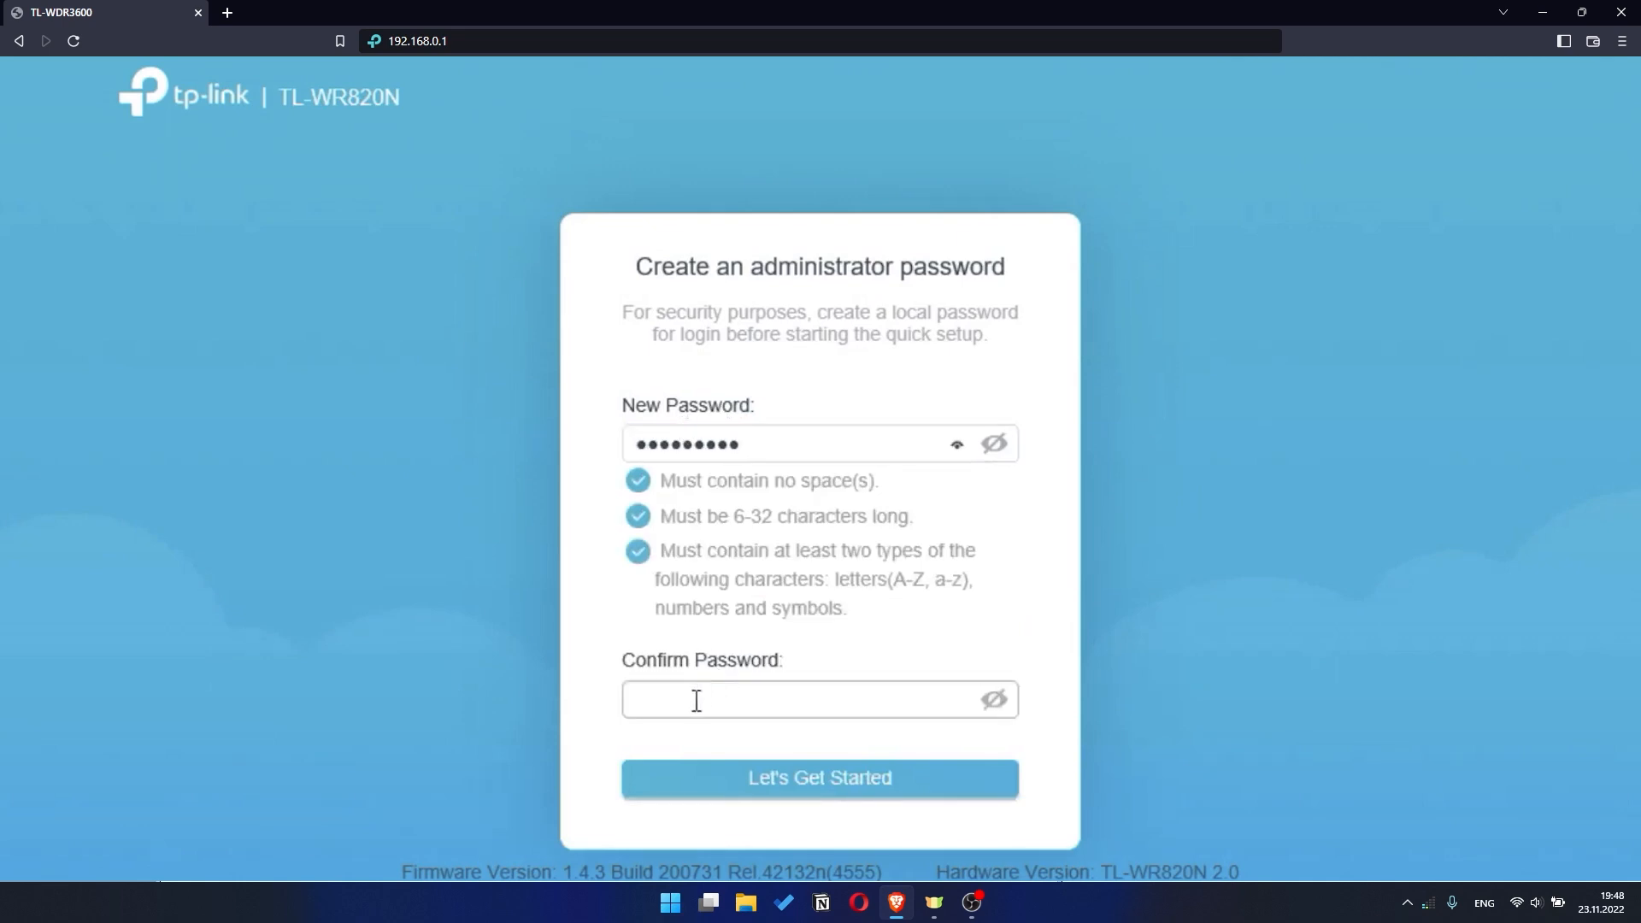
text(********)
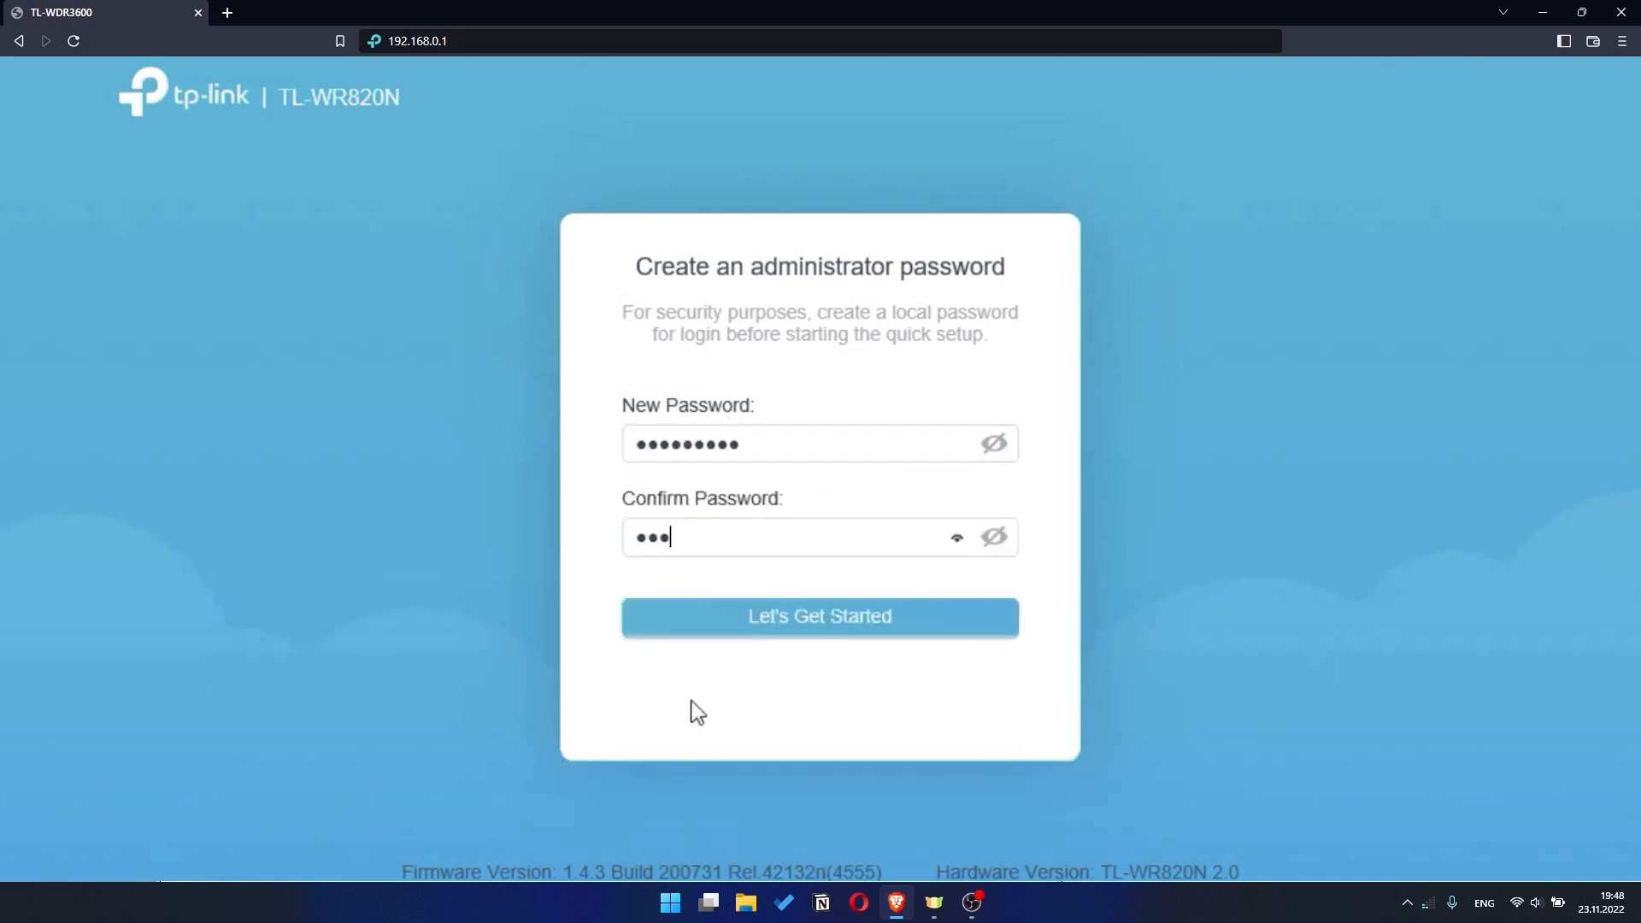
text(*)
click(848, 623)
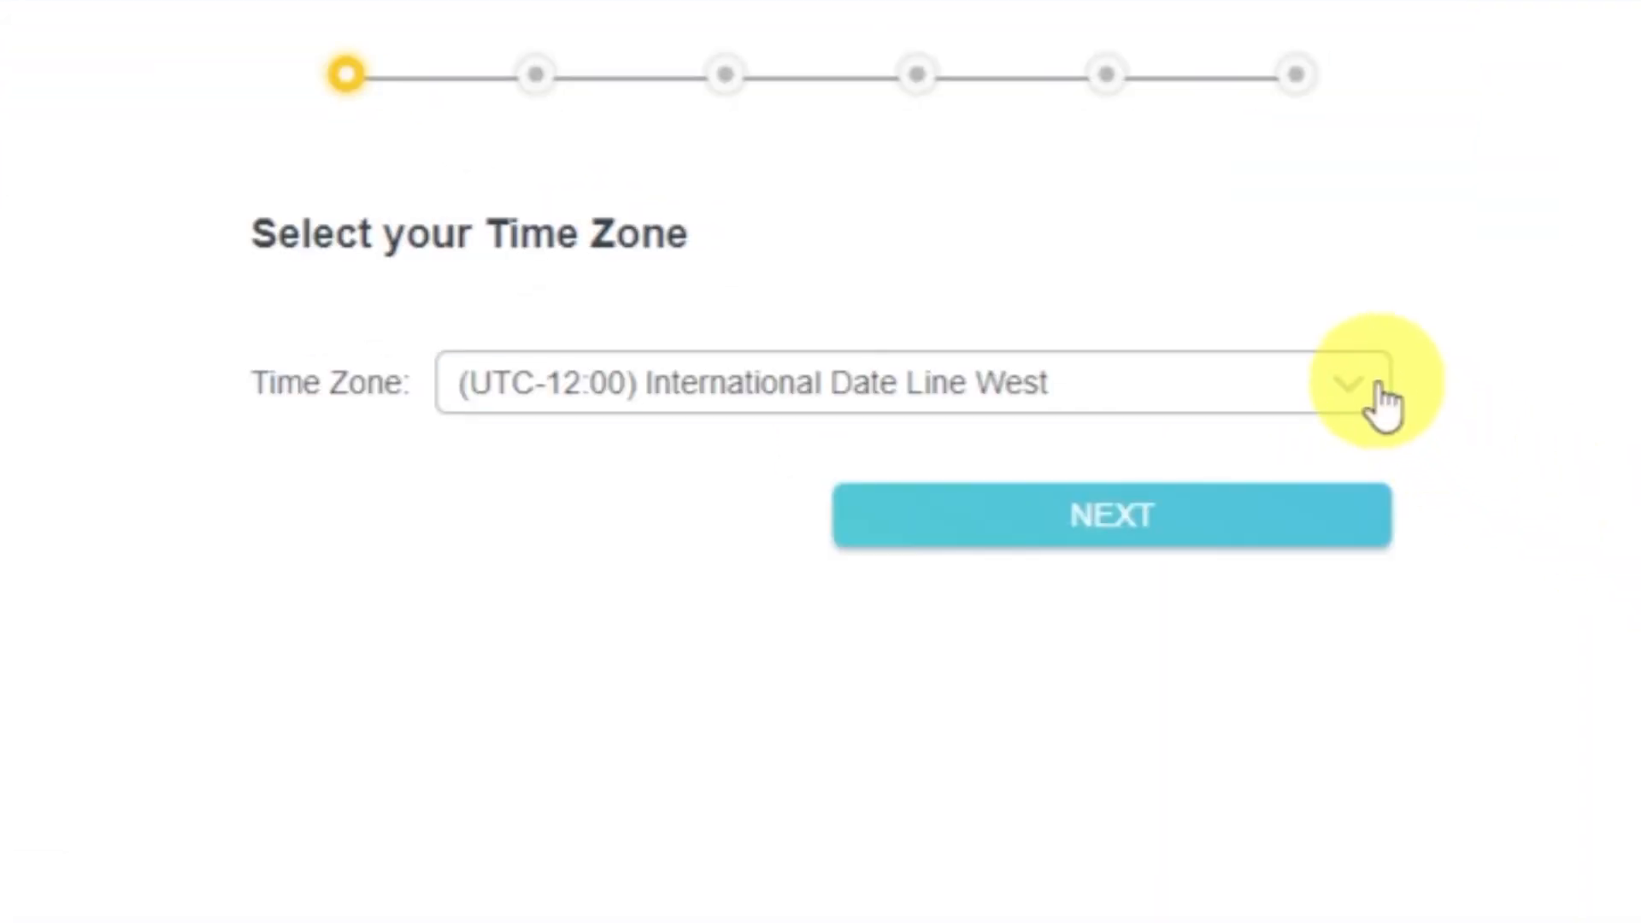
Keep the time zone at (UTC-12:00) International Date Line West and continue the quick setup.
click(1372, 389)
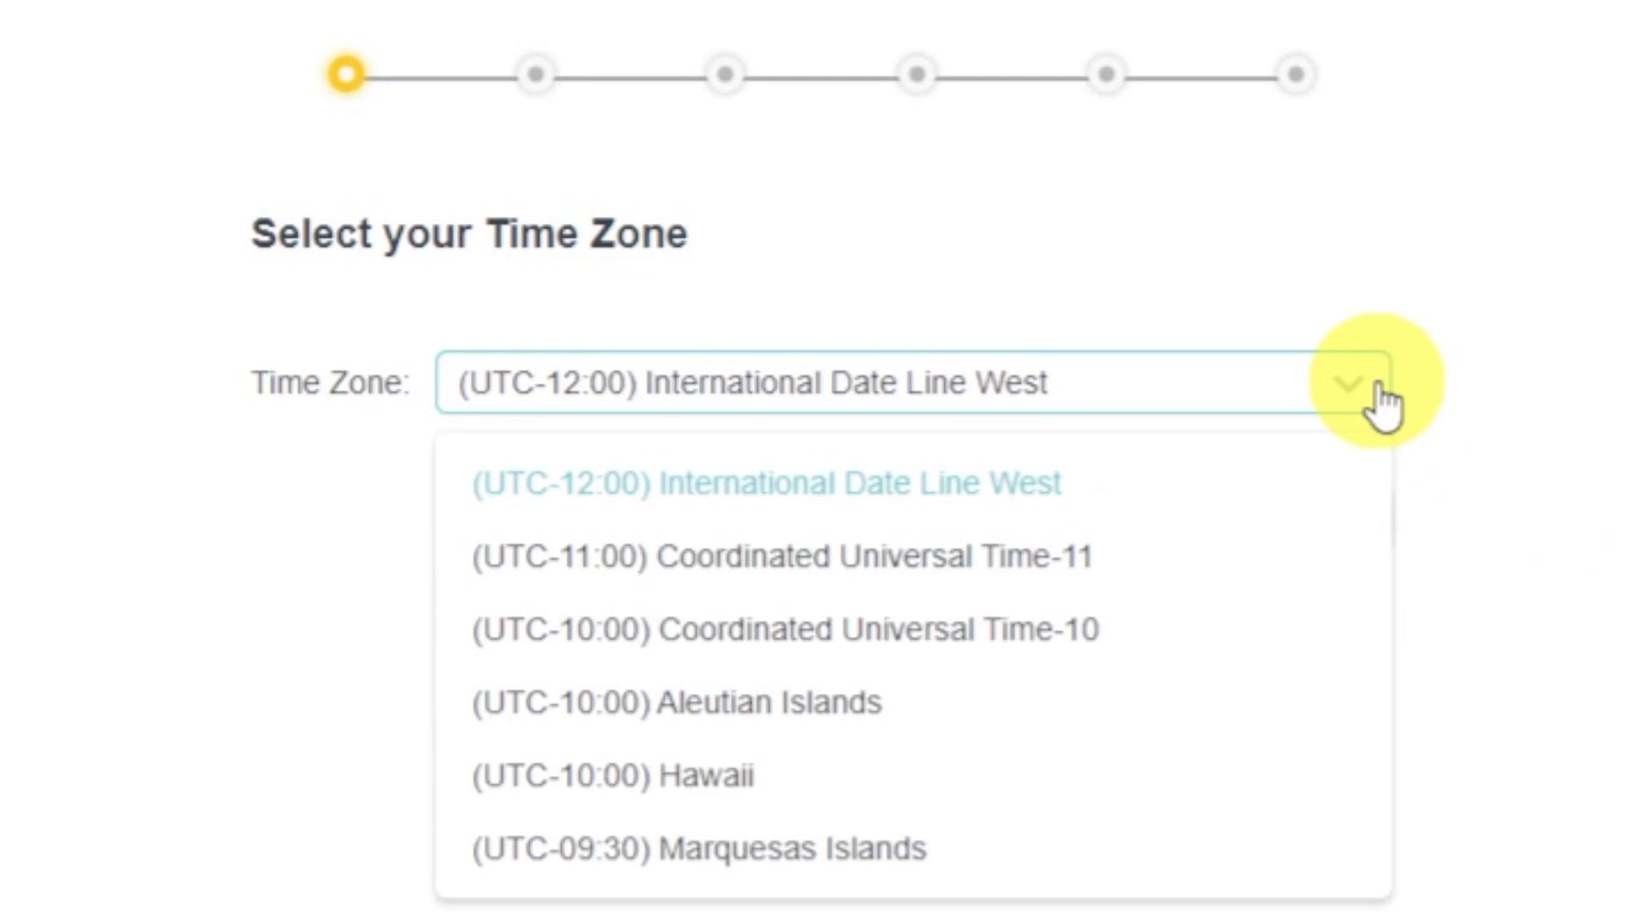
click(1376, 389)
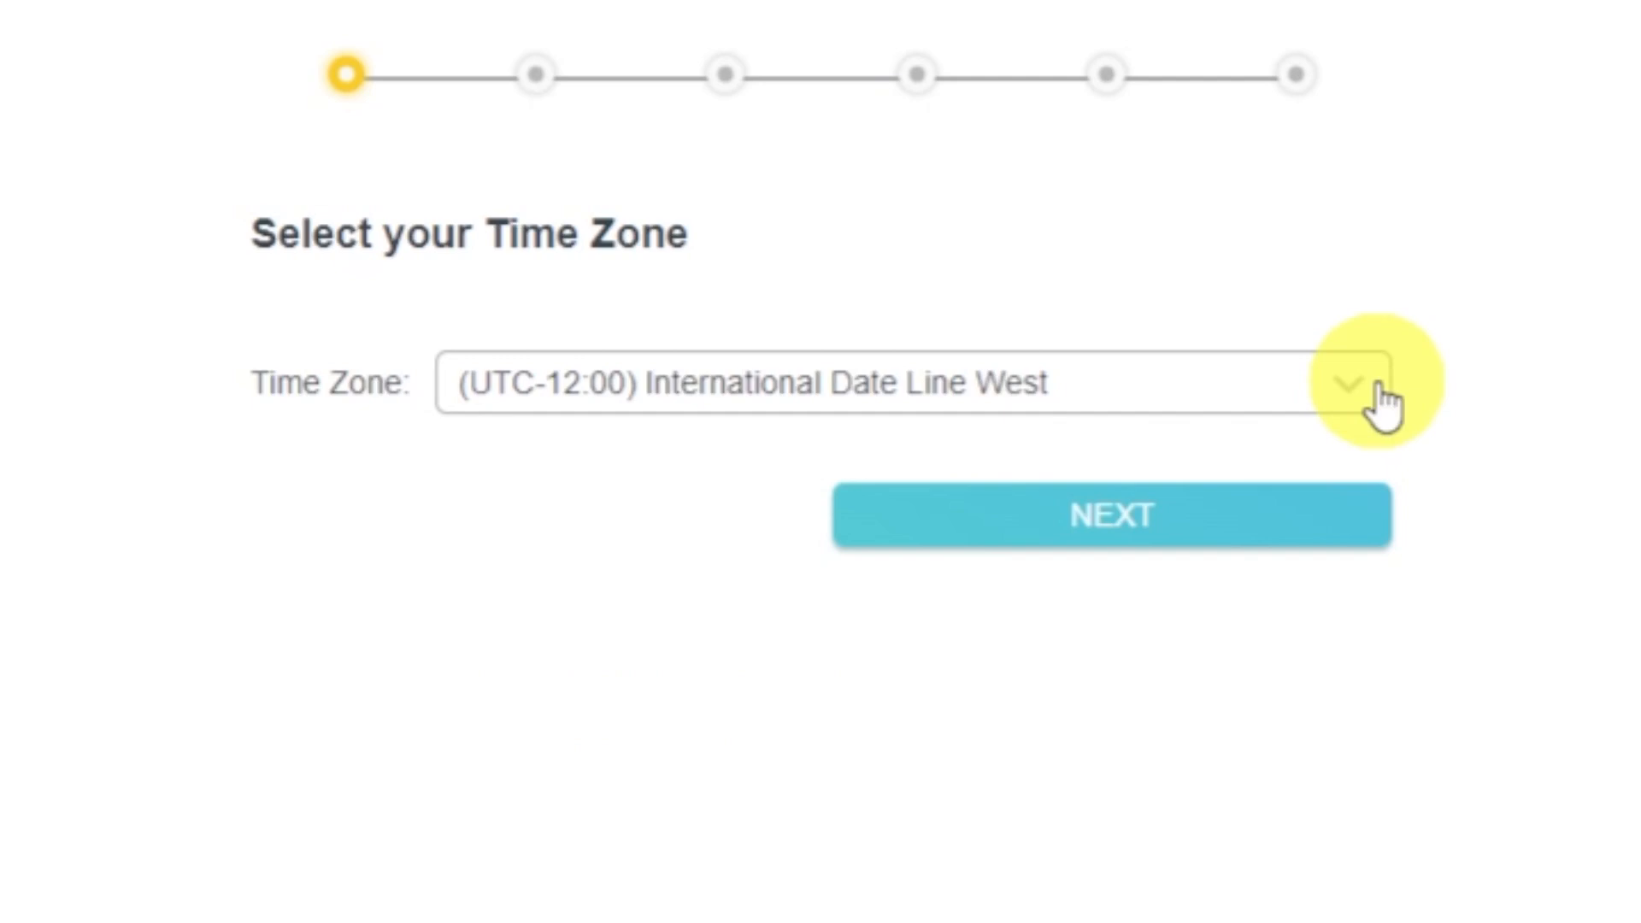
click(1331, 539)
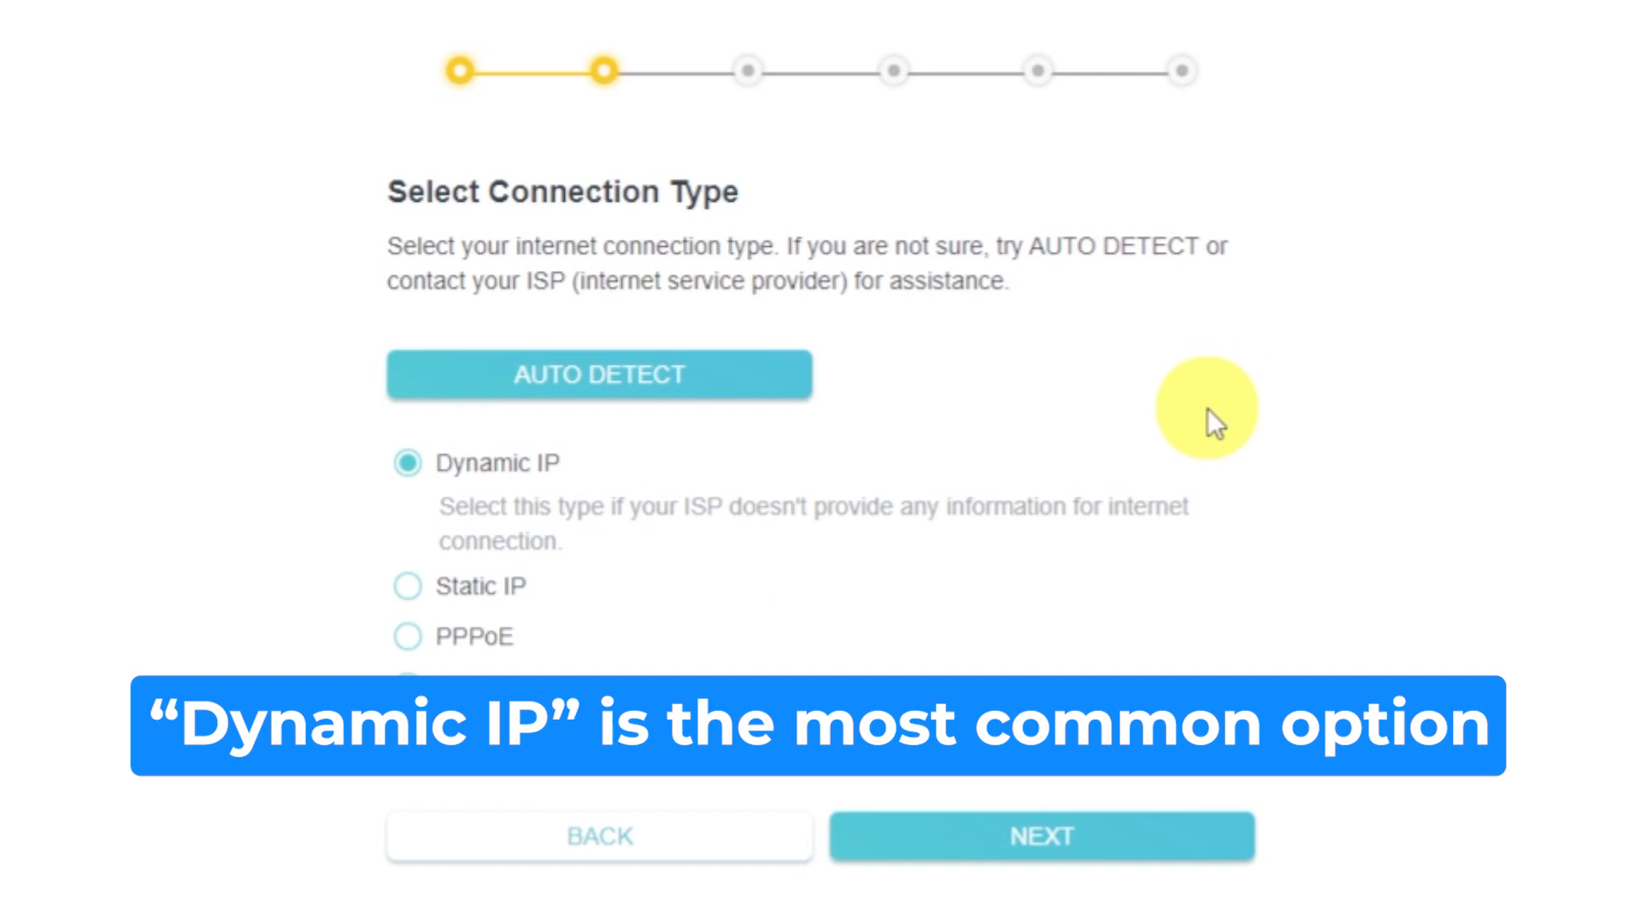
Auto-detect the internet connection type, accept Dynamic IP and continue with the default router MAC address.
click(745, 372)
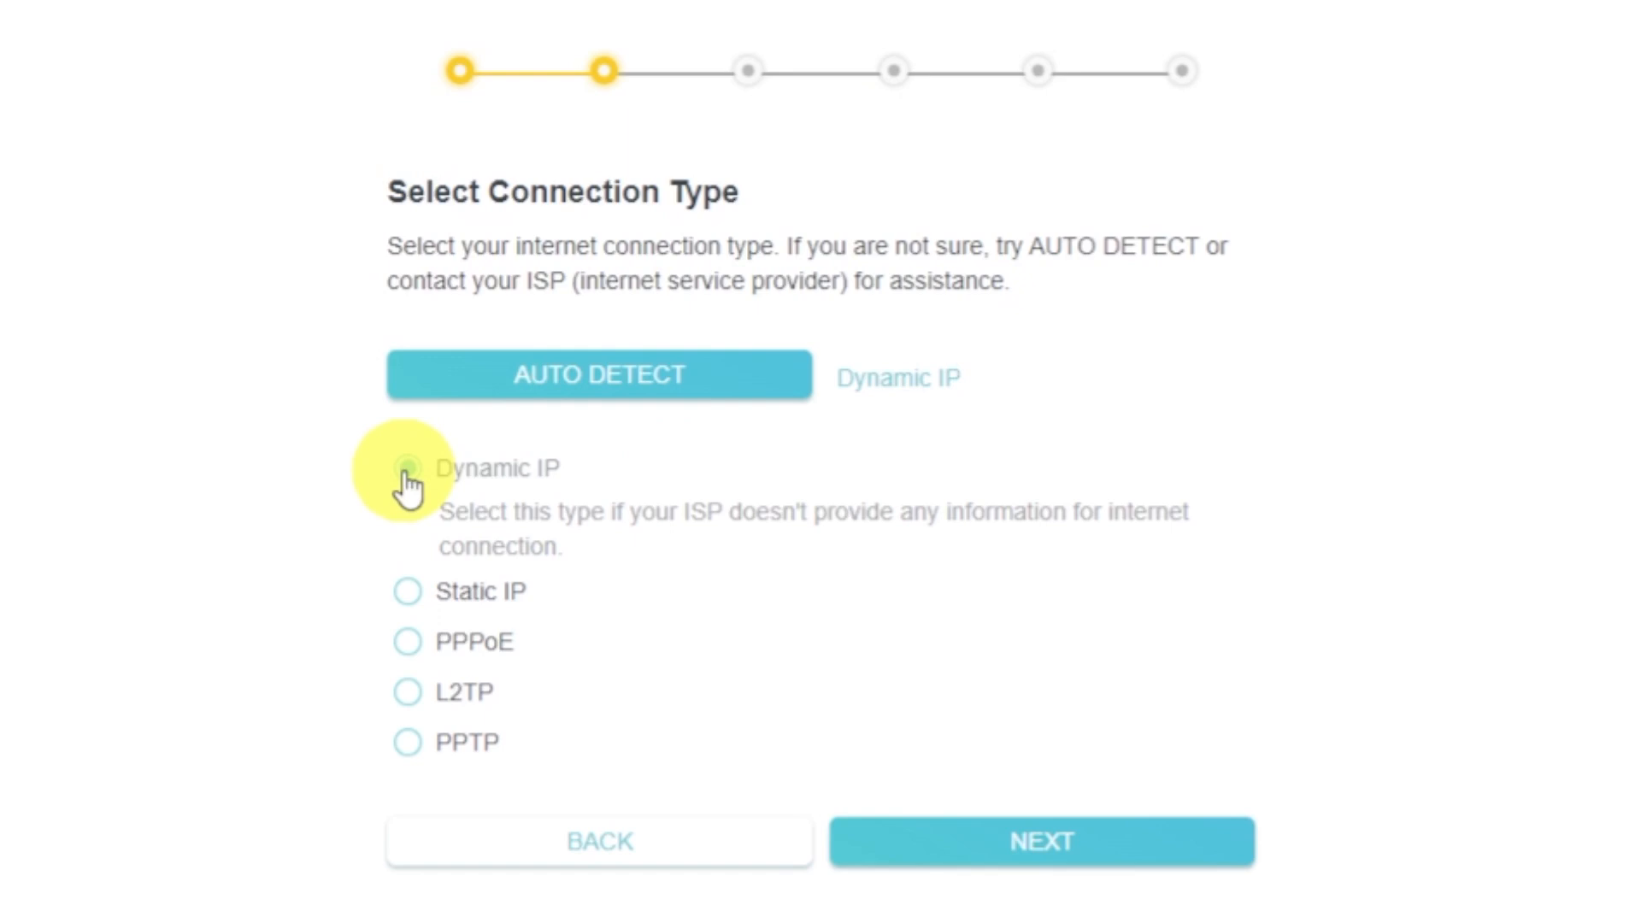
click(1144, 864)
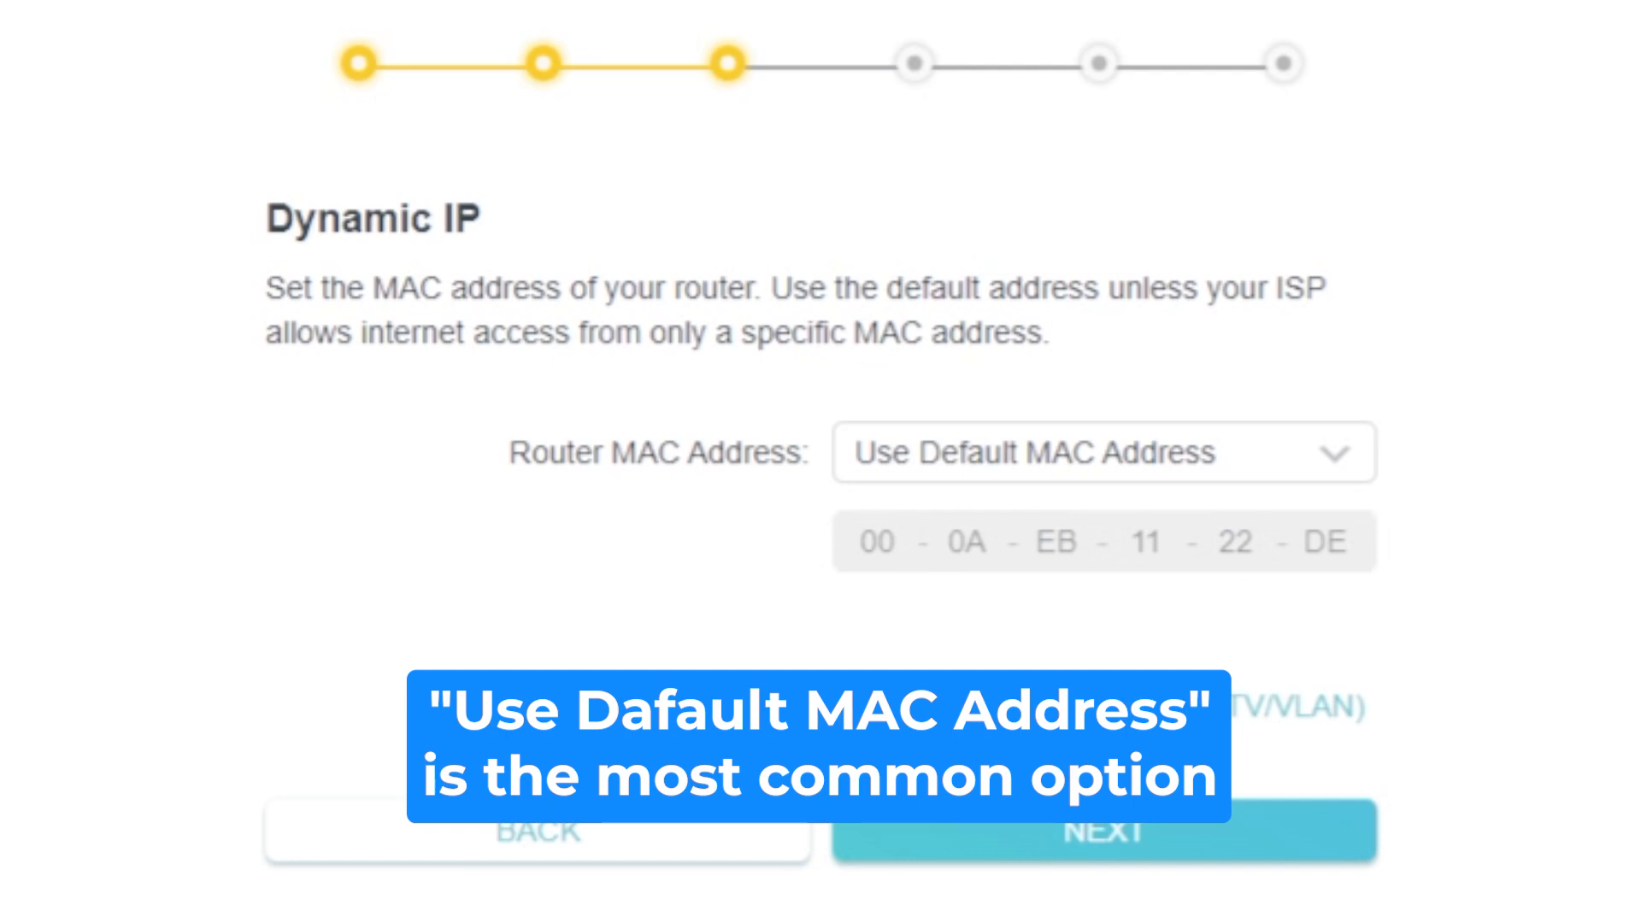
click(1357, 468)
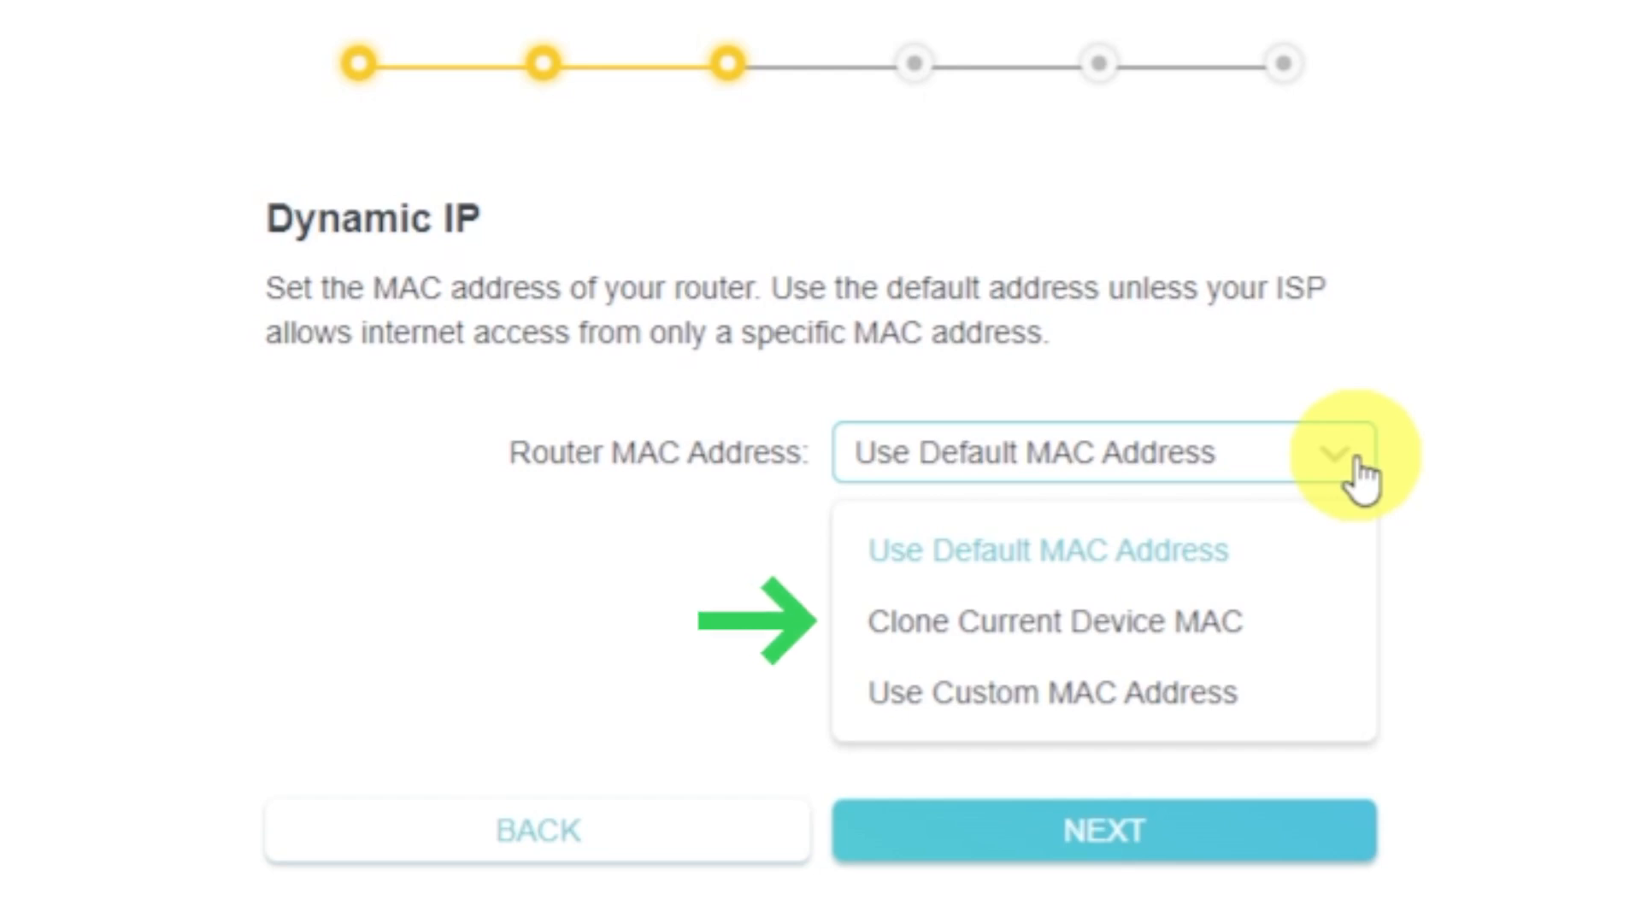
click(1361, 475)
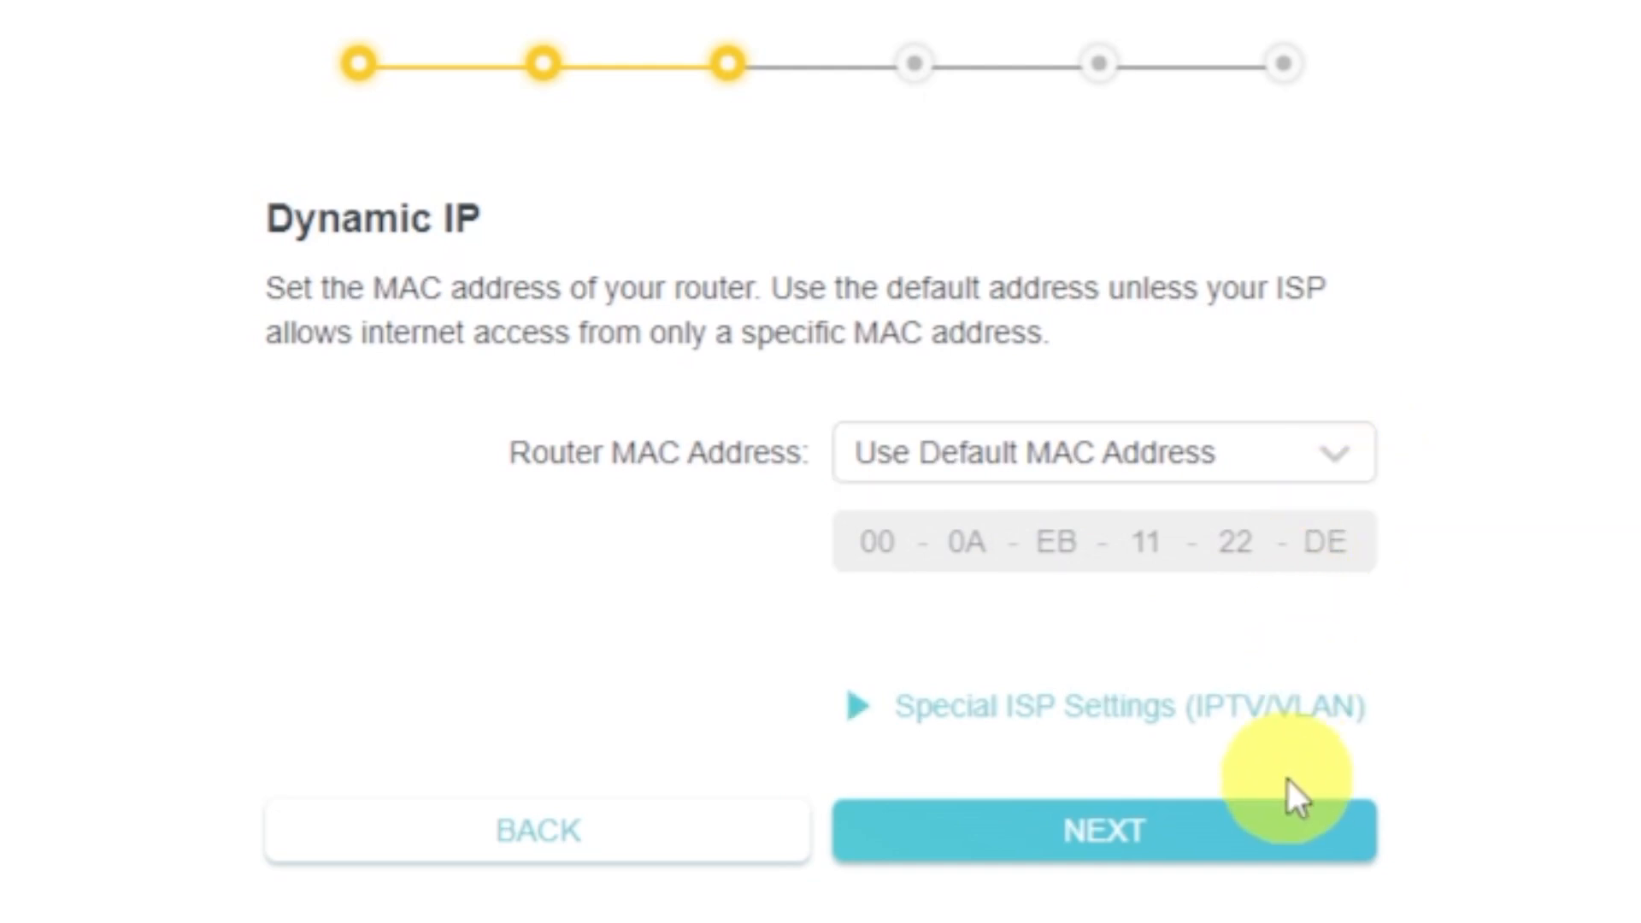
click(1287, 826)
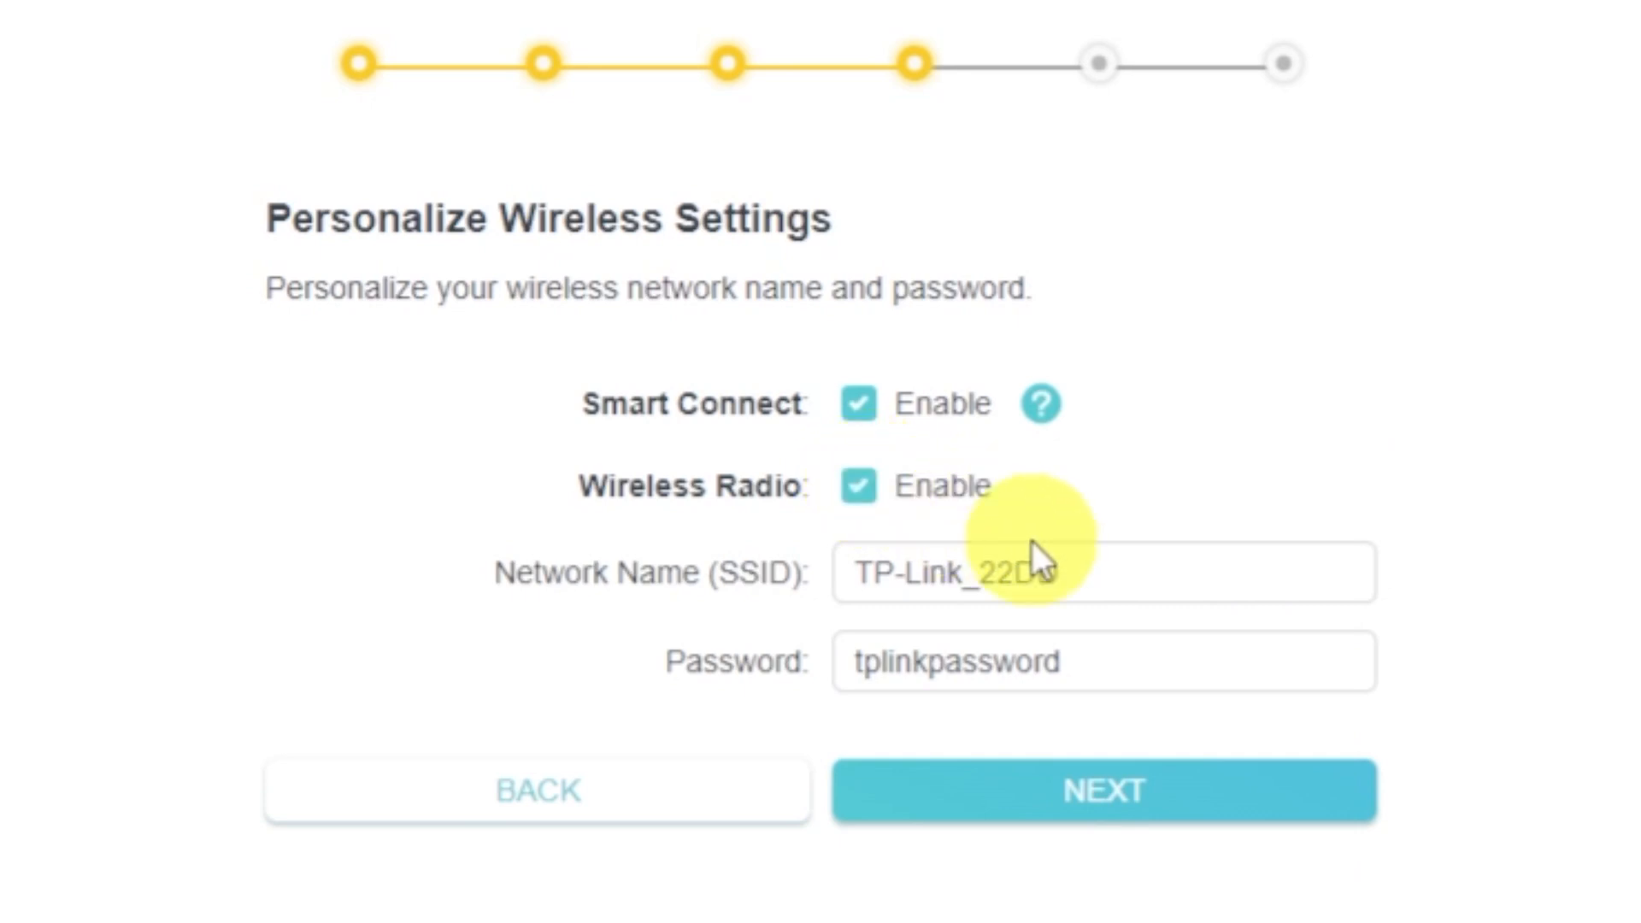
Keep the prefilled wireless network name TP-Link_22DD and its password, and continue the quick setup.
click(1176, 579)
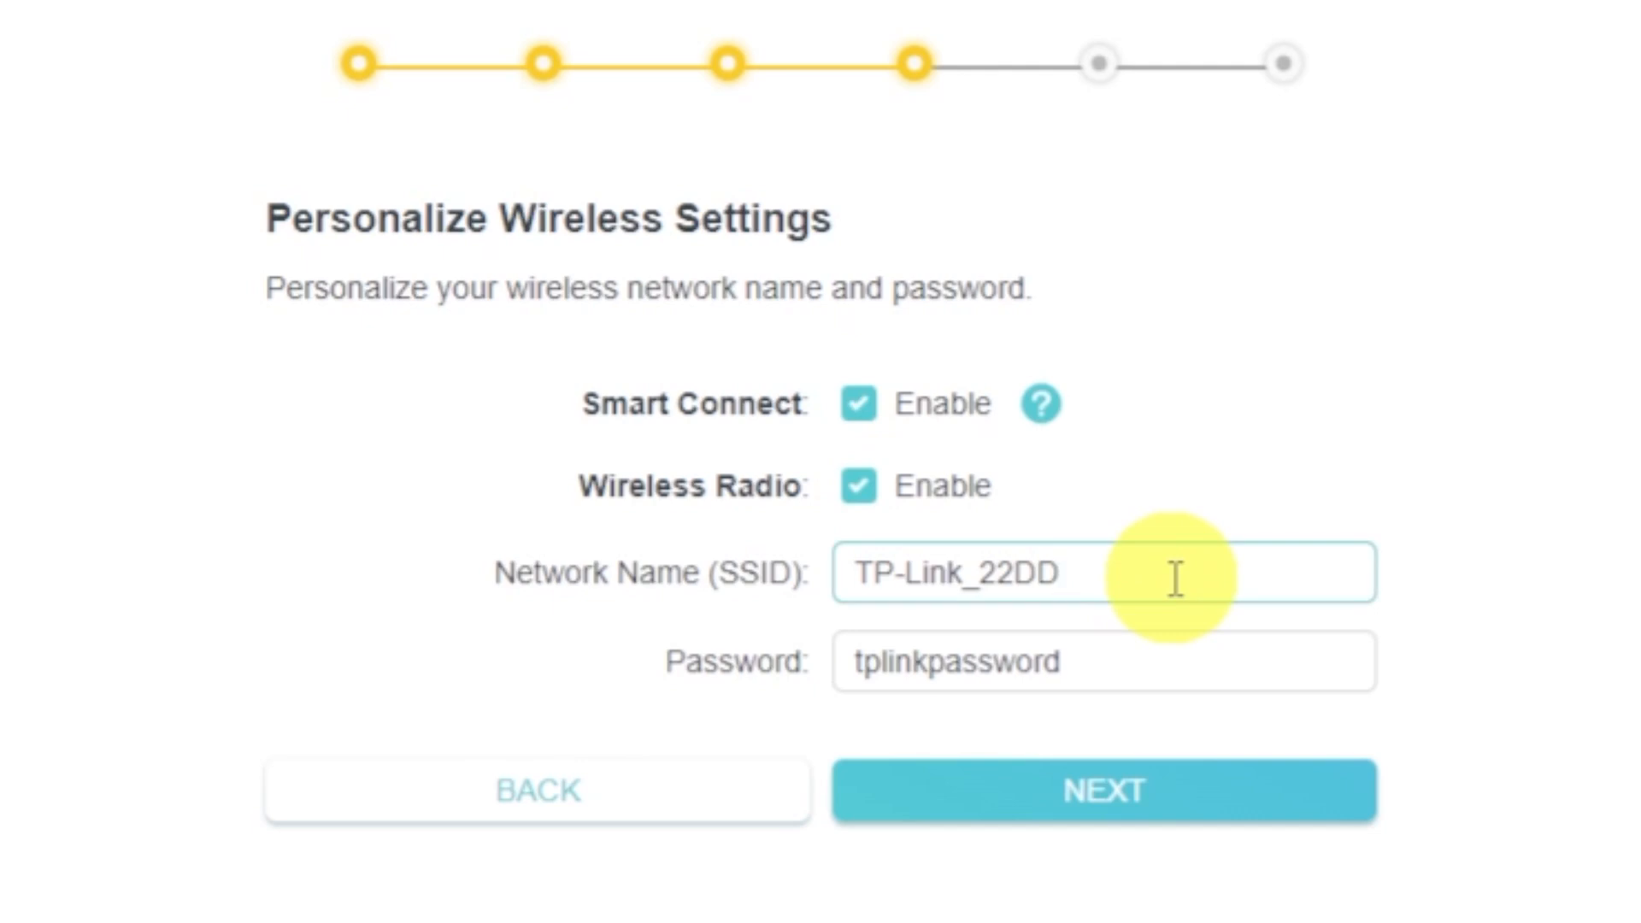
click(1165, 661)
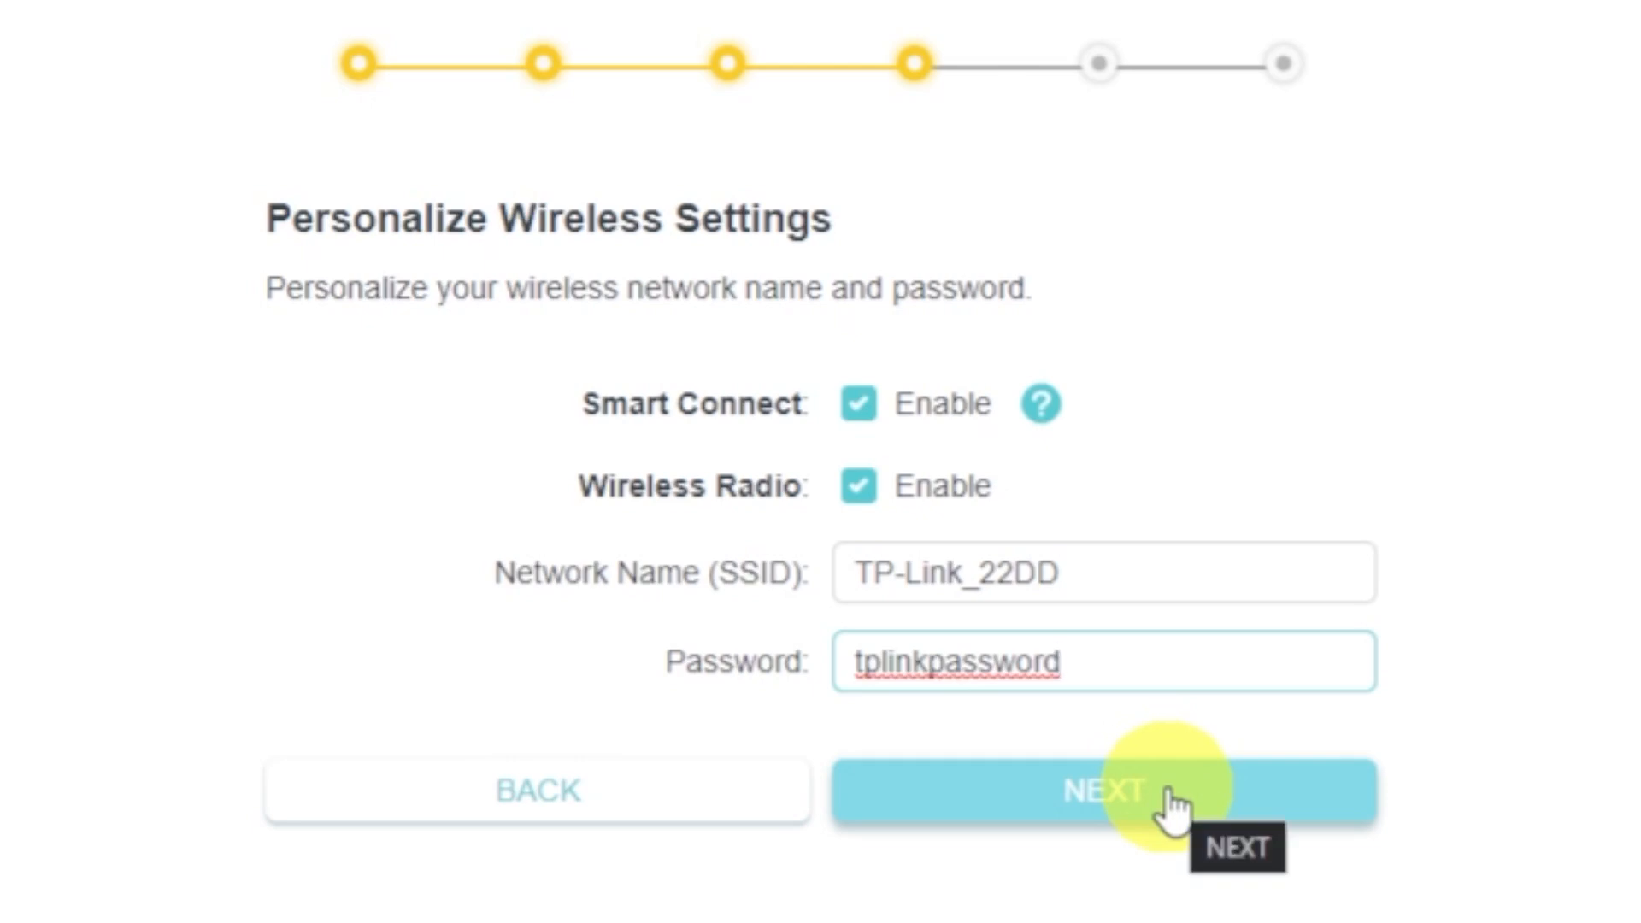
click(1169, 795)
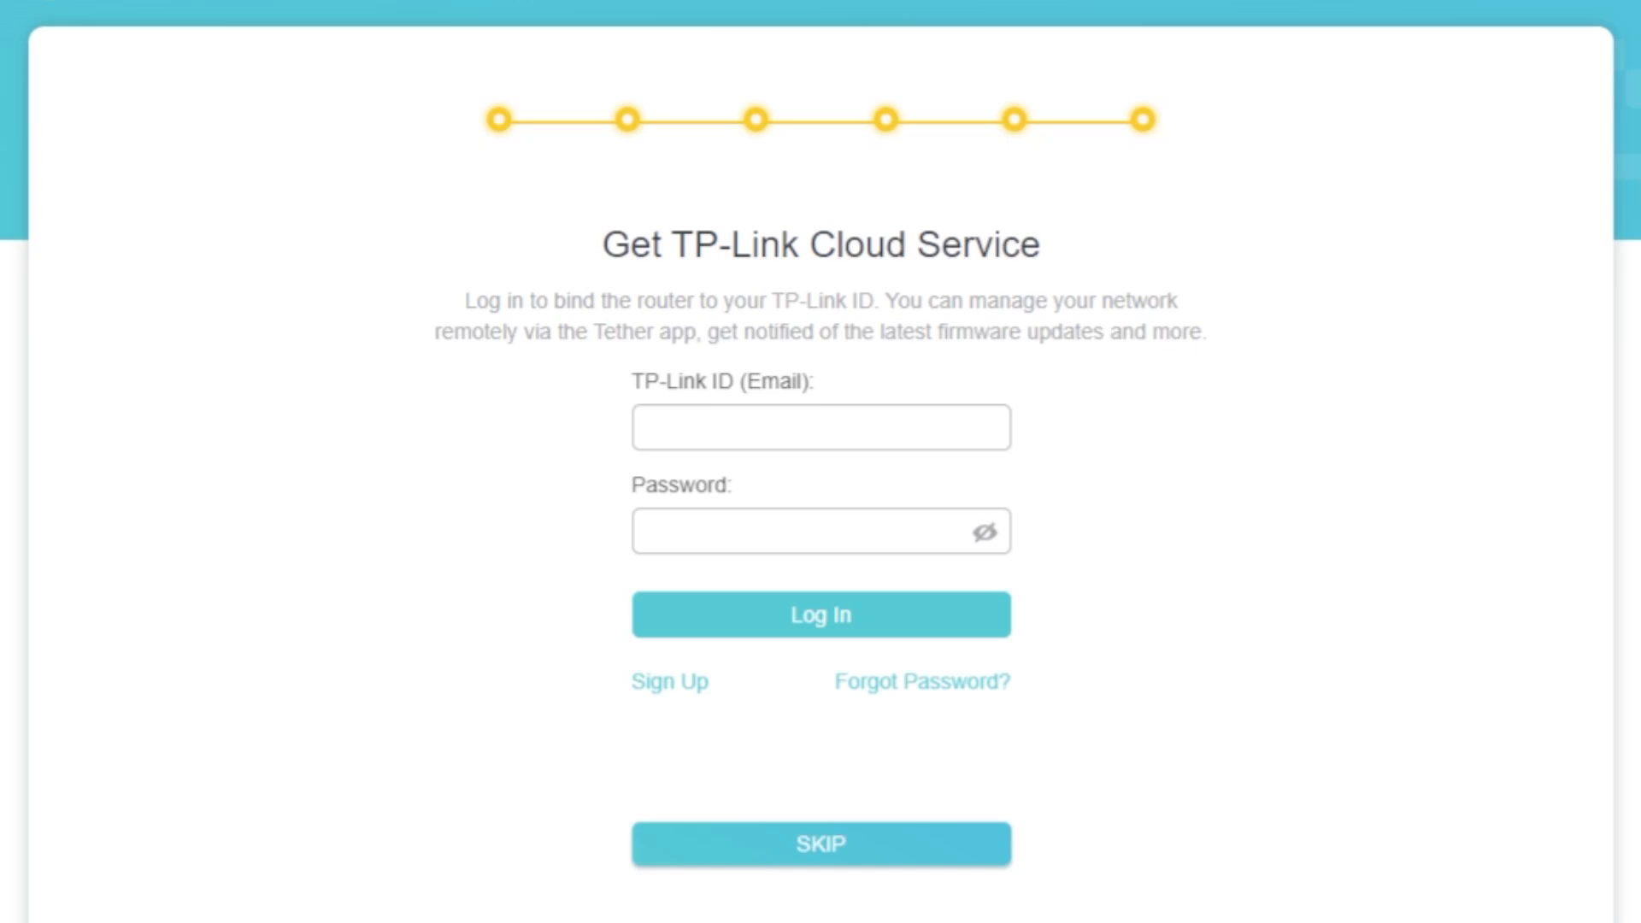
Finish the quick setup, skipping the TP-Link cloud login and the internet connection check.
click(816, 859)
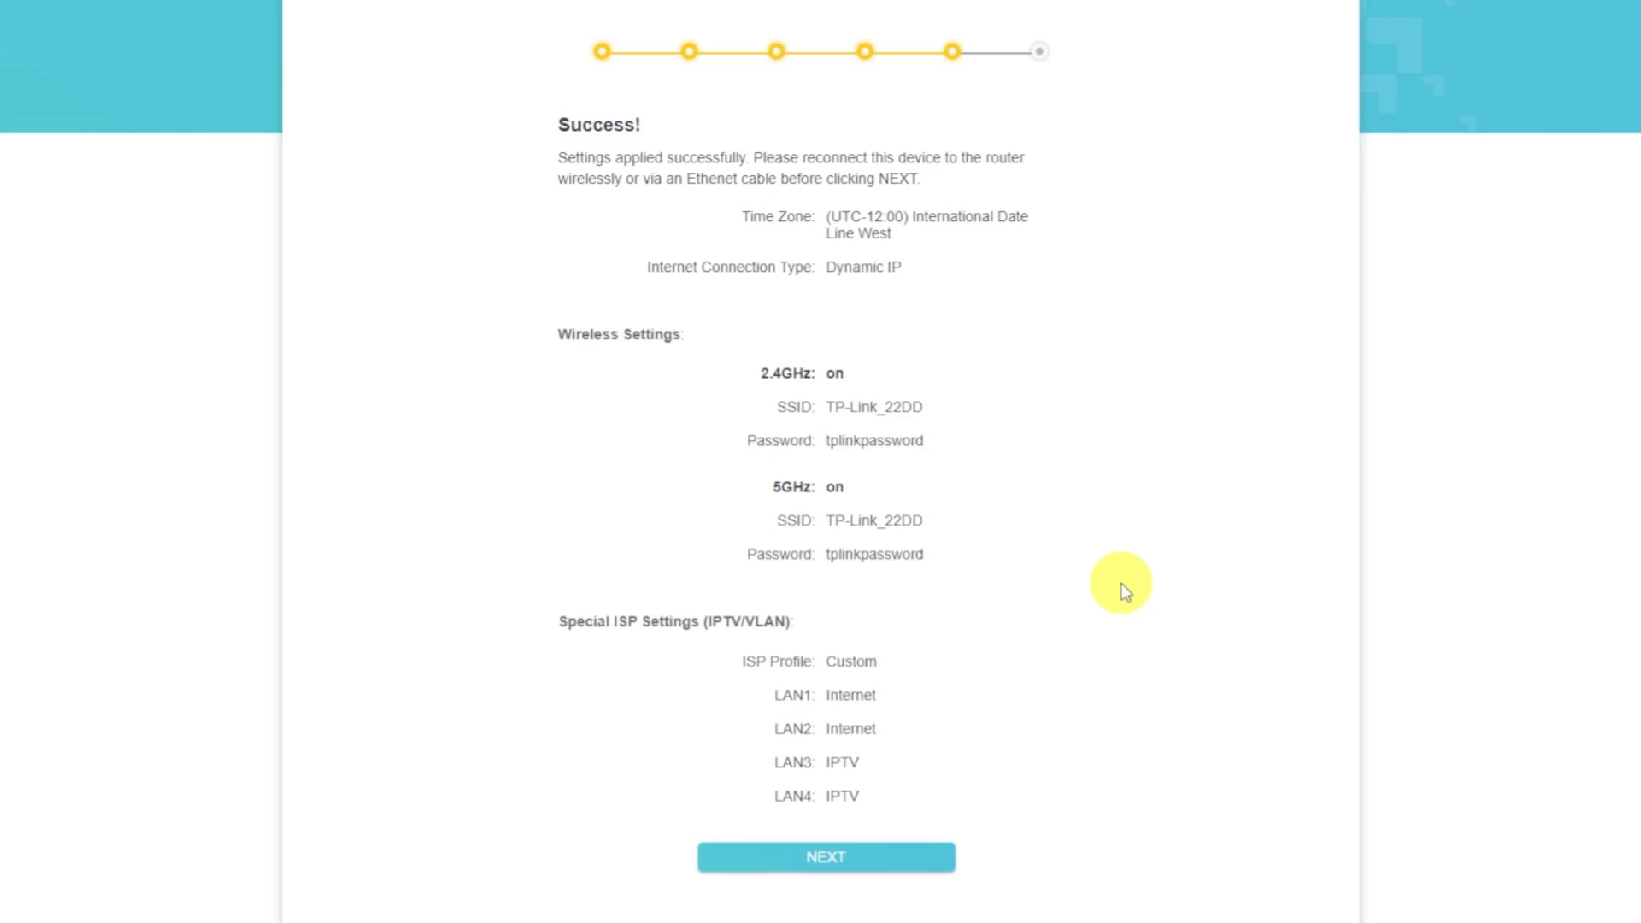
click(919, 861)
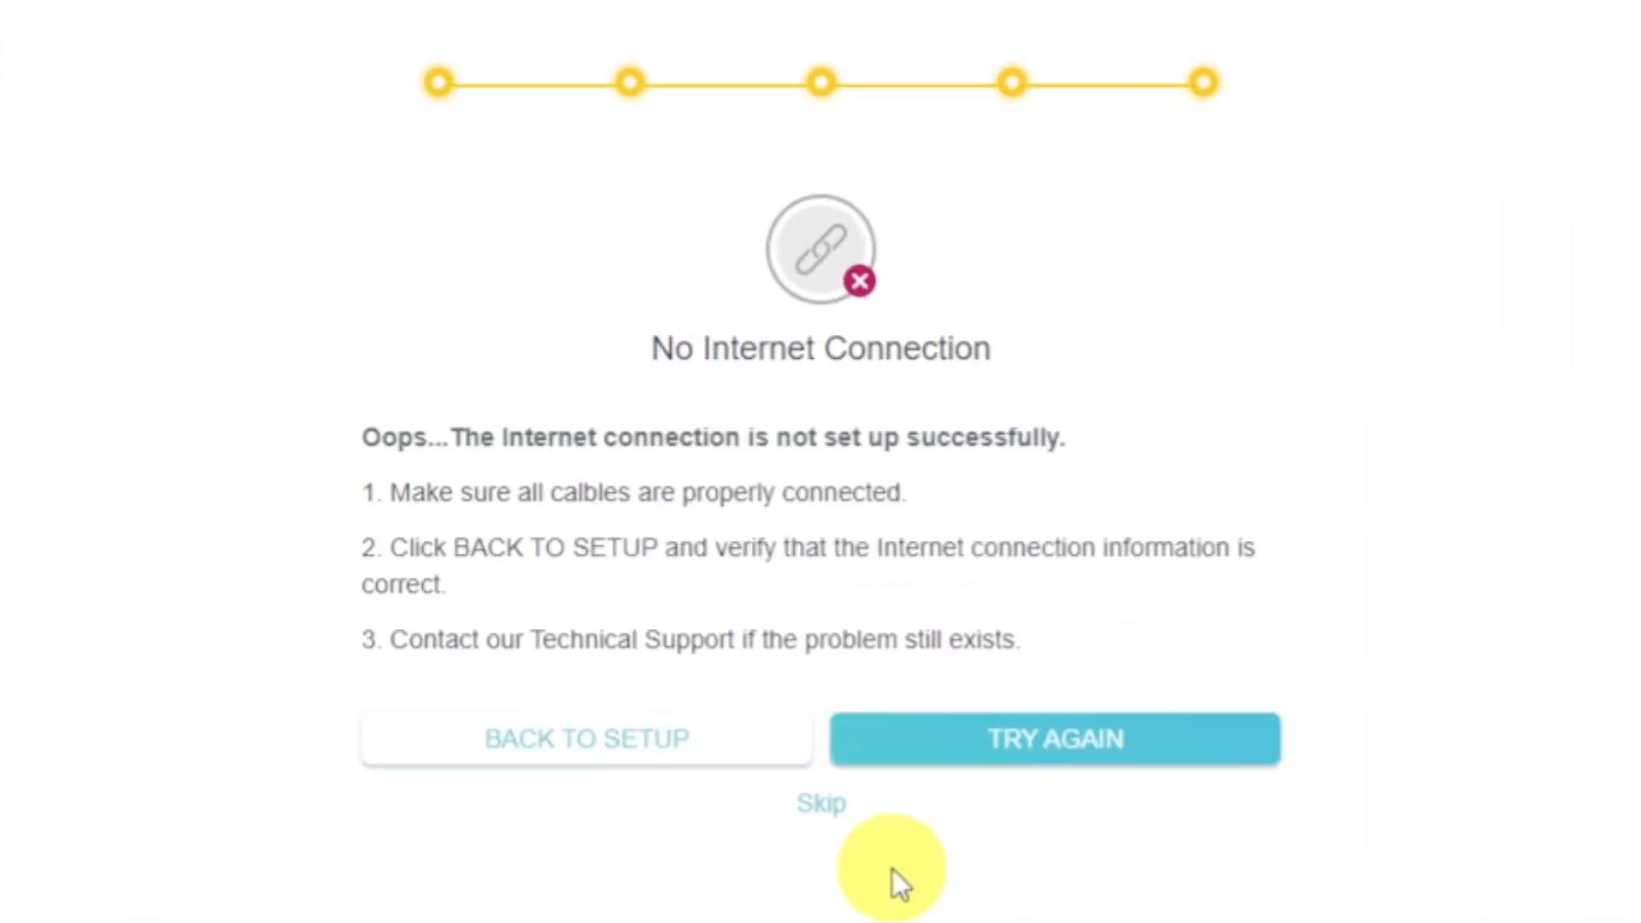
click(833, 805)
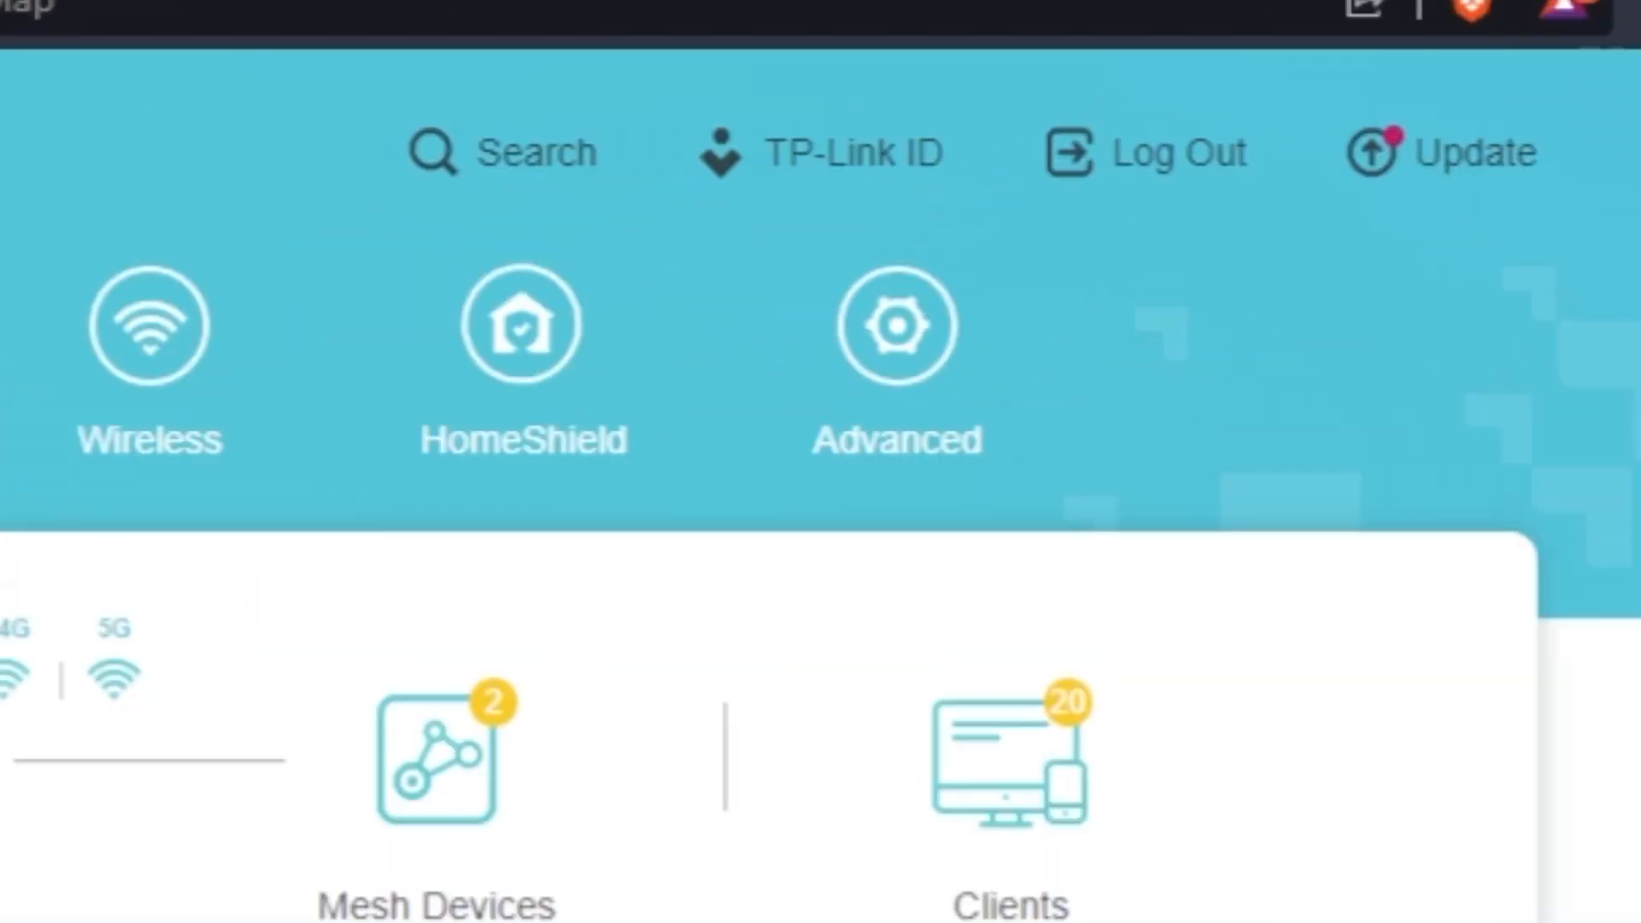
Reboot the router from its advanced system settings.
click(875, 453)
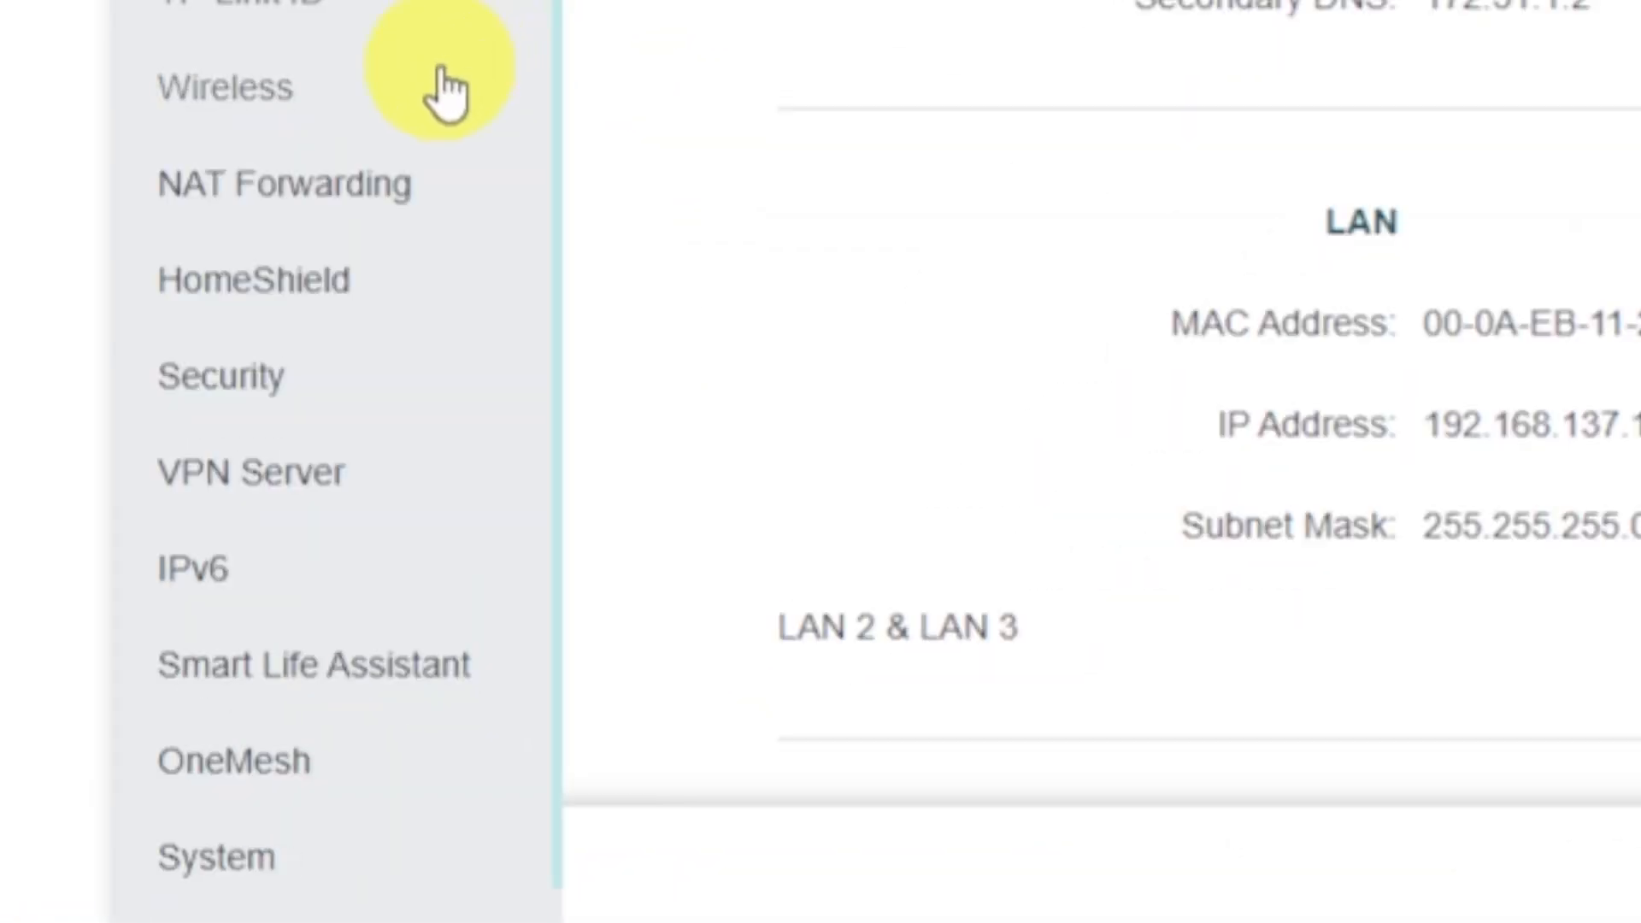
scroll(496, 593, down, 1)
click(333, 820)
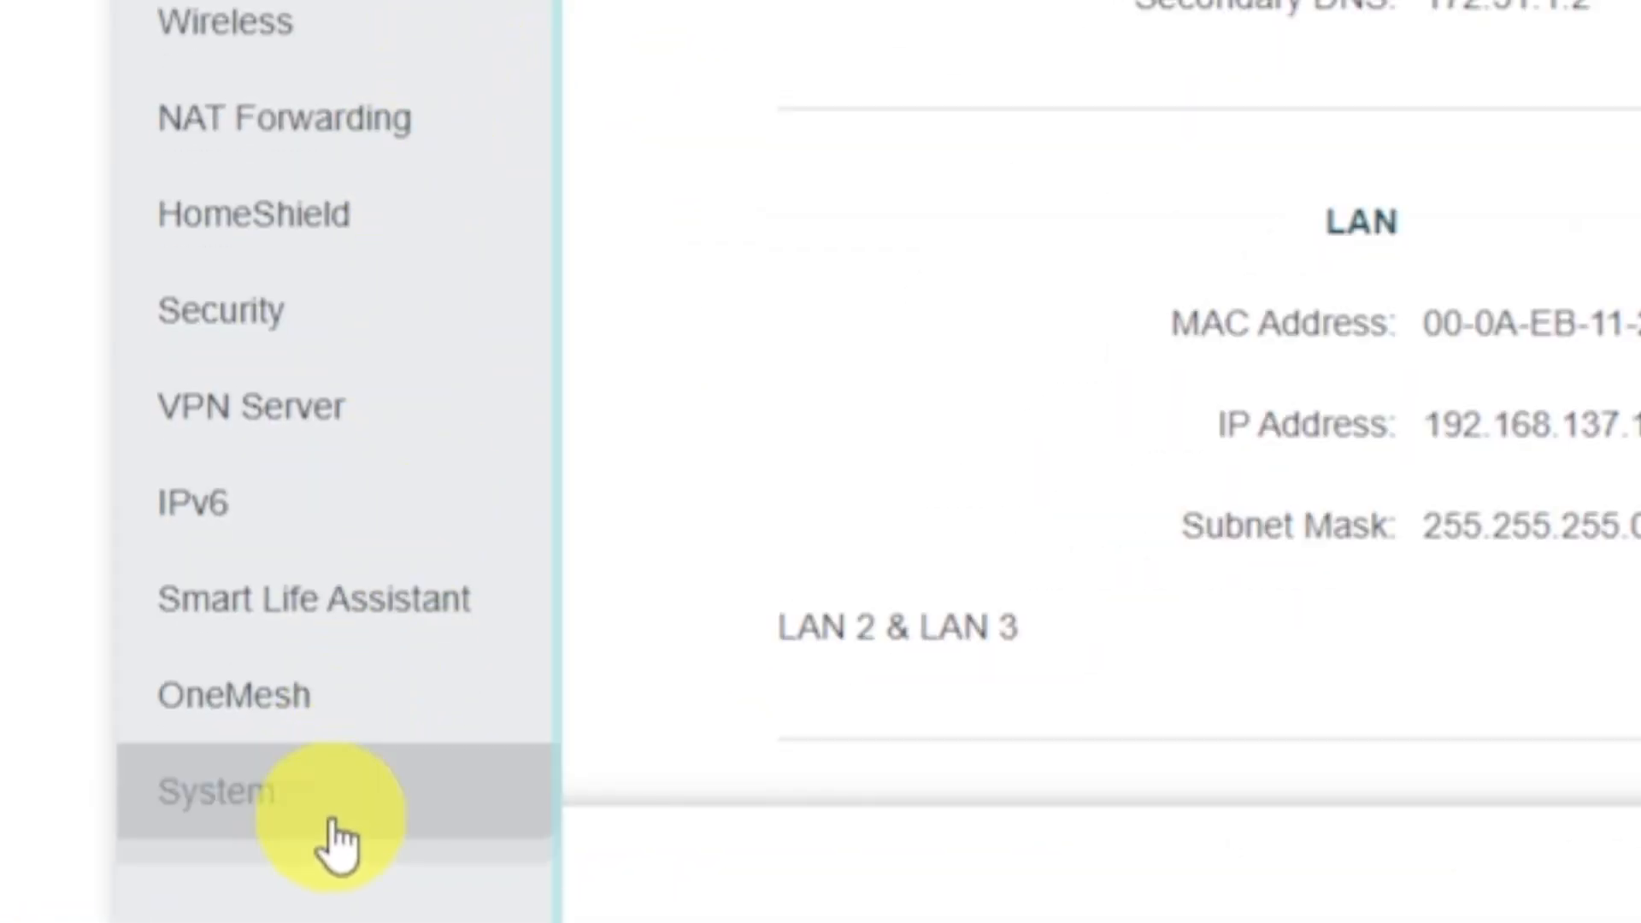
click(401, 808)
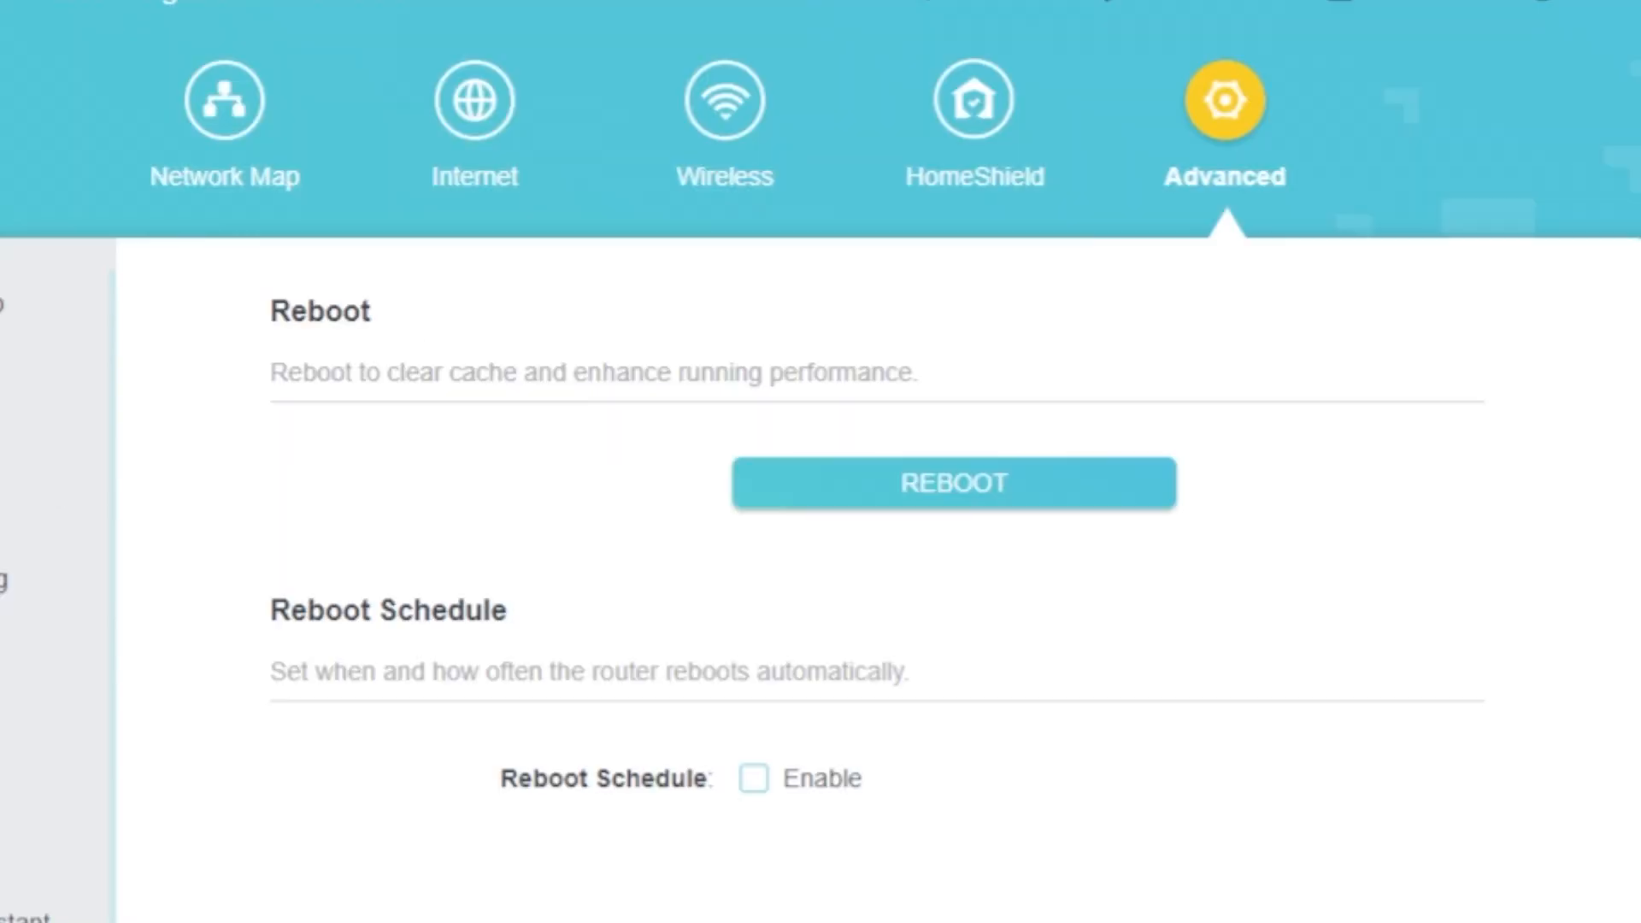
click(882, 493)
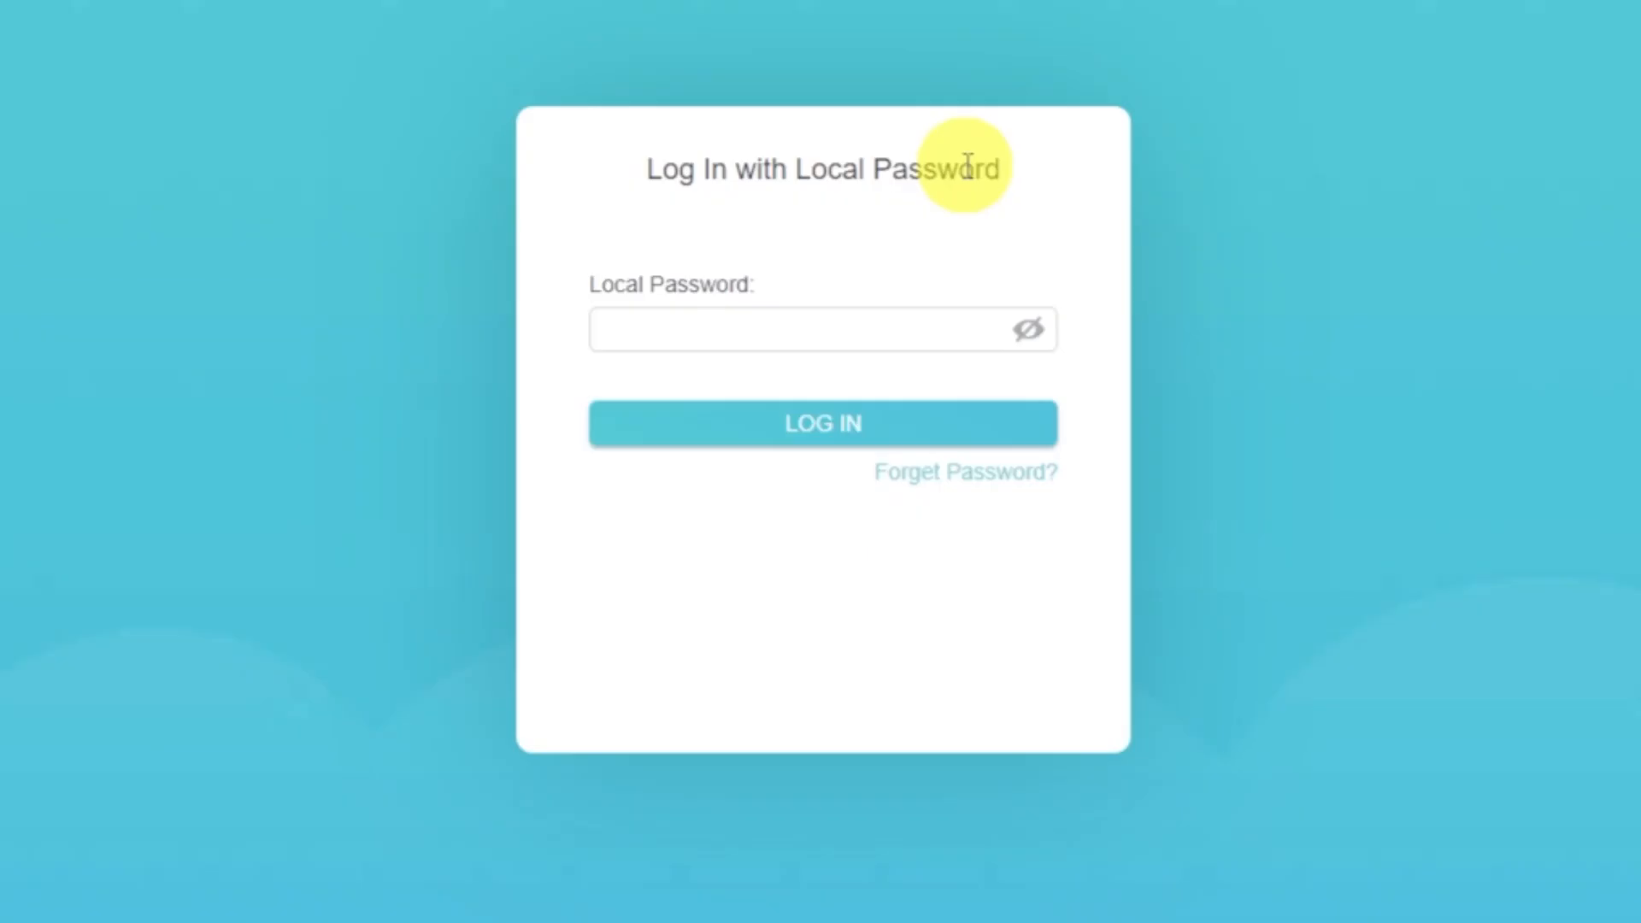
Log in to the router's web interface with the local password.
click(901, 341)
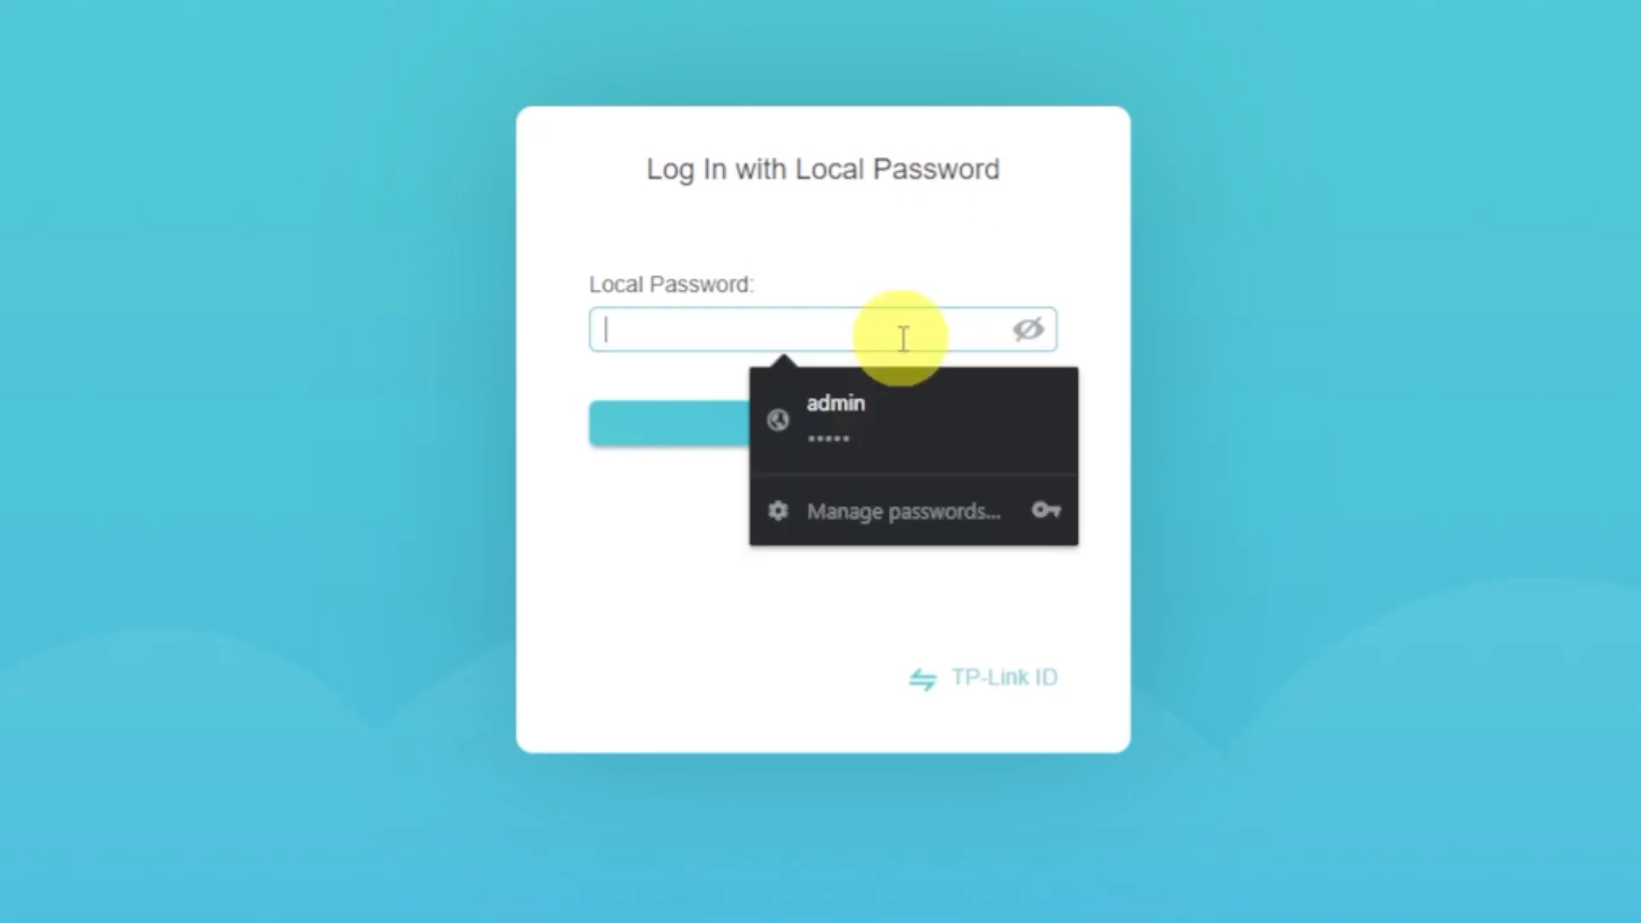
text(•)
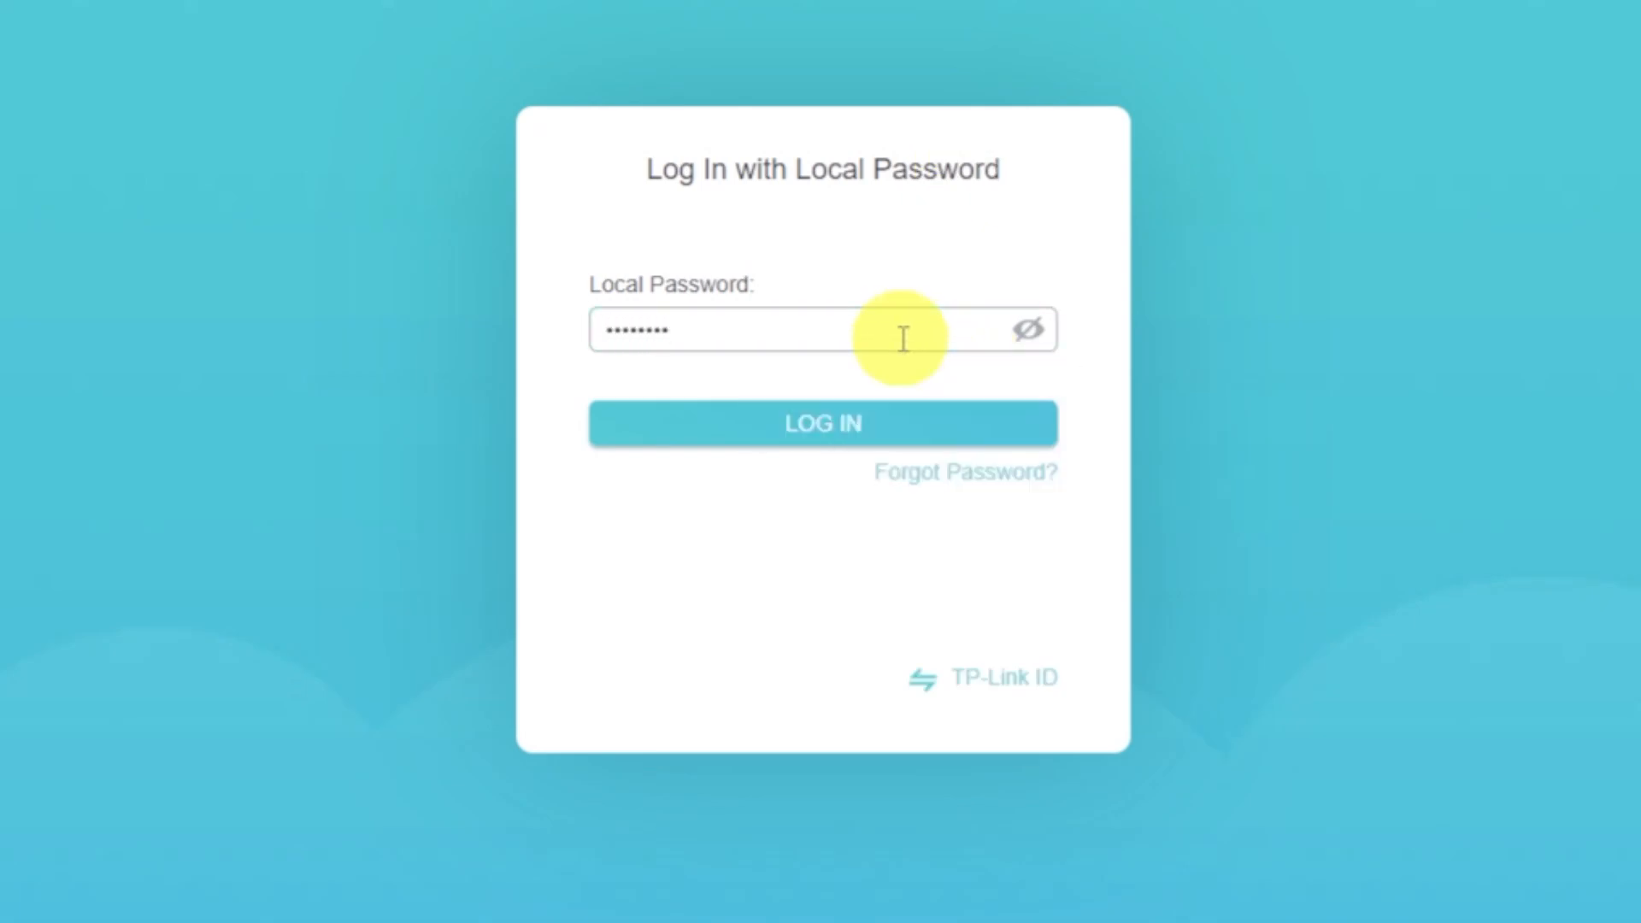
click(862, 419)
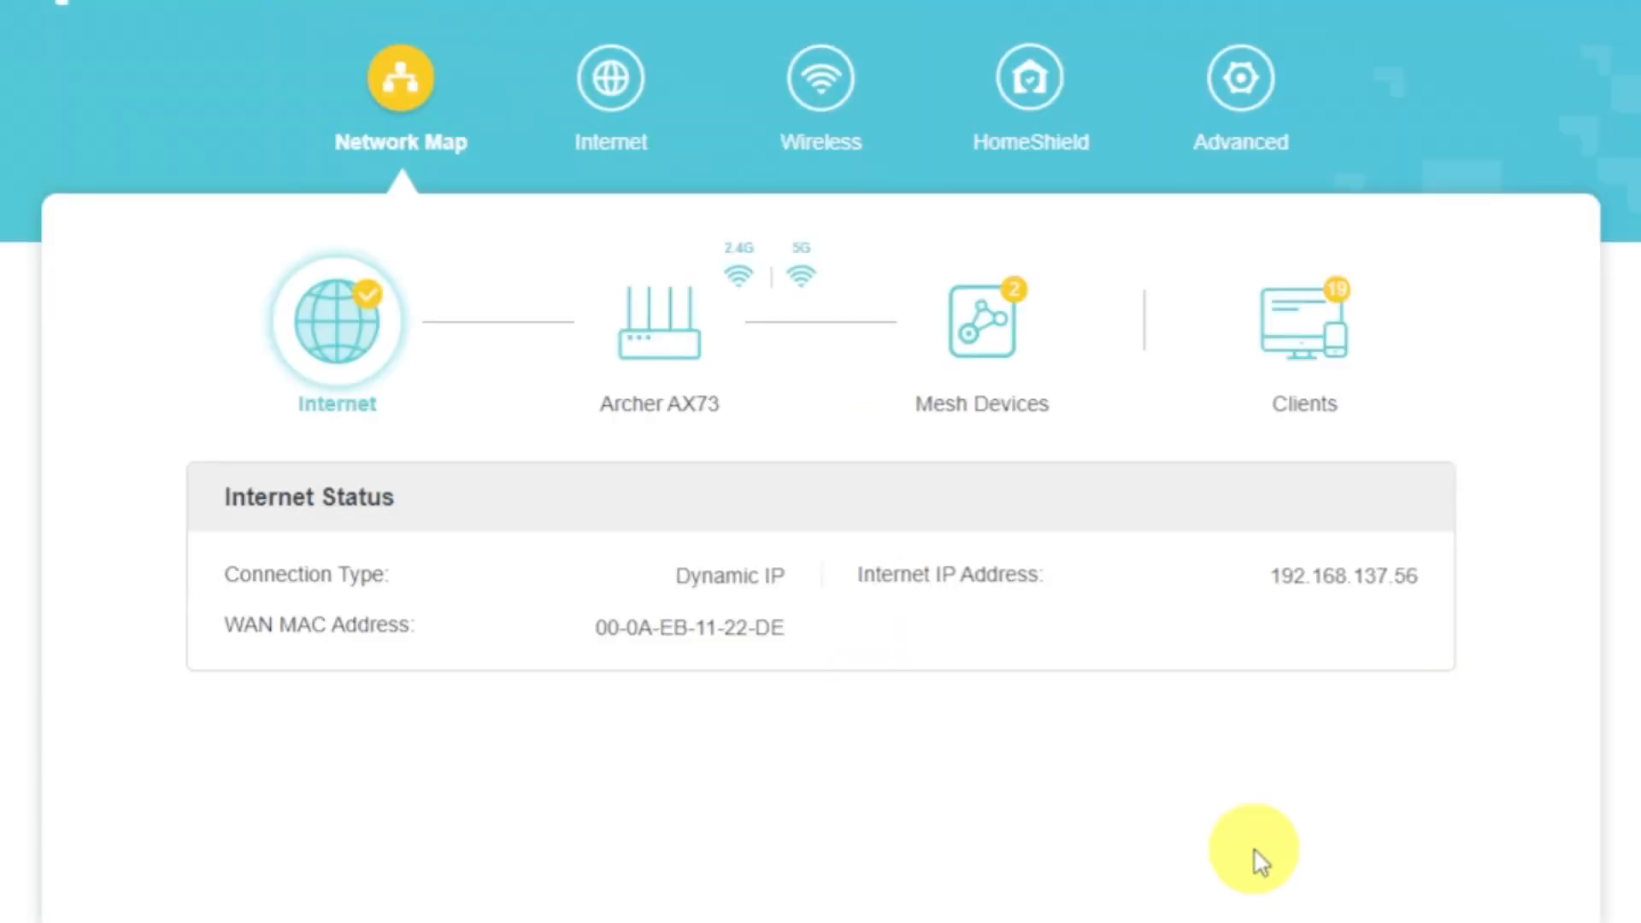
Set the router MAC address in the internet settings to Clone Current Device MAC and save the change.
click(632, 119)
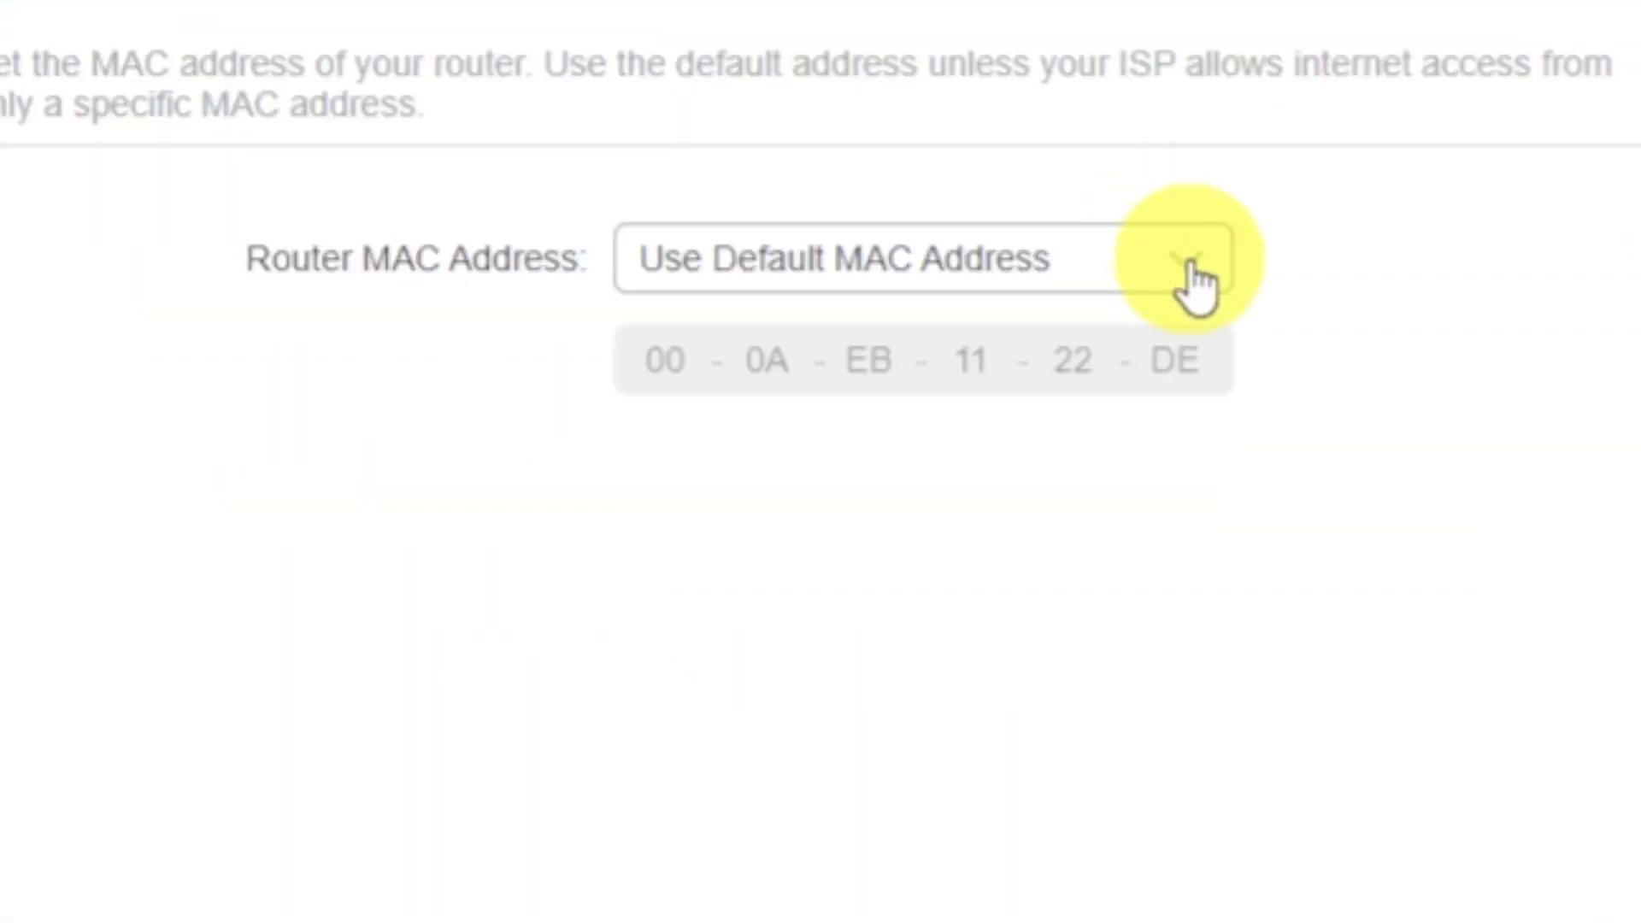
click(1041, 714)
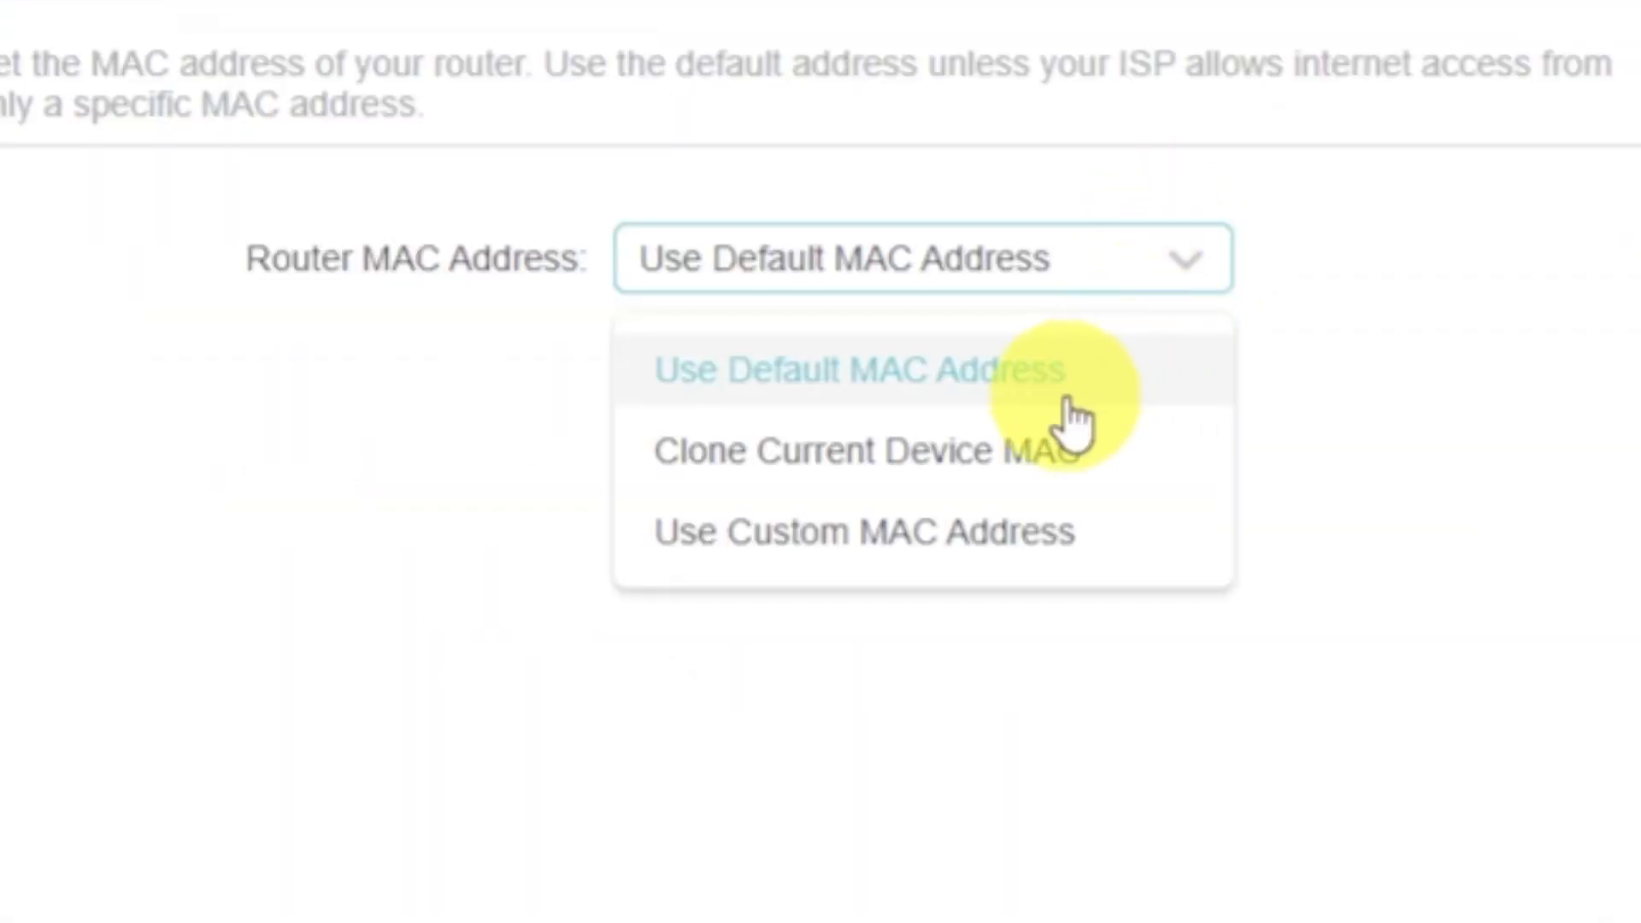
click(1036, 450)
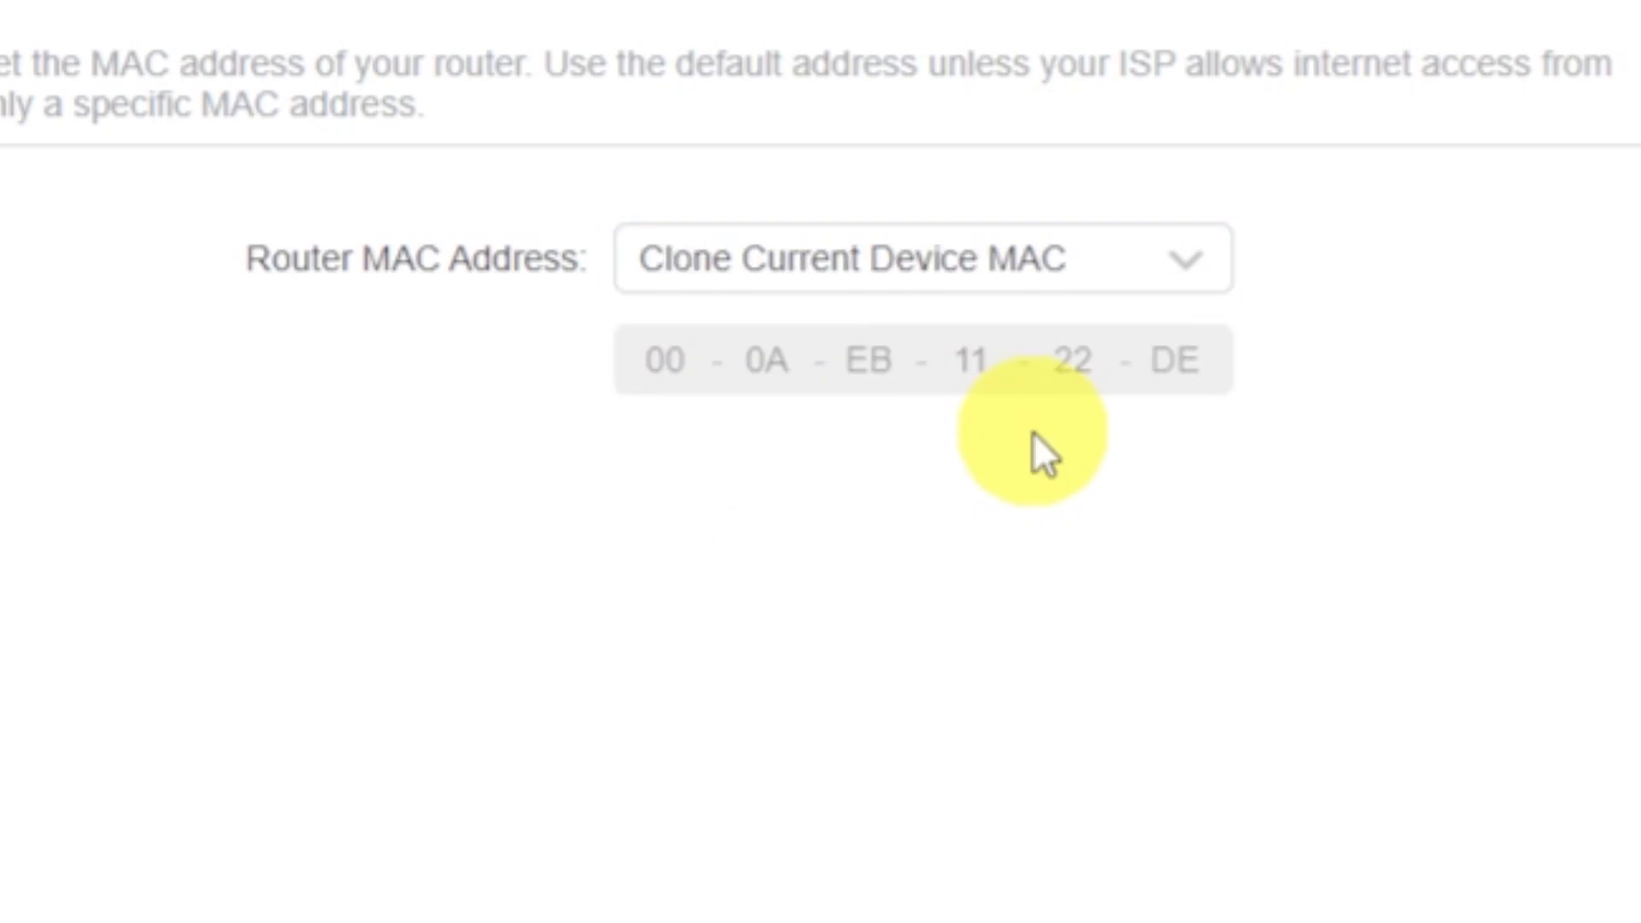
click(1406, 878)
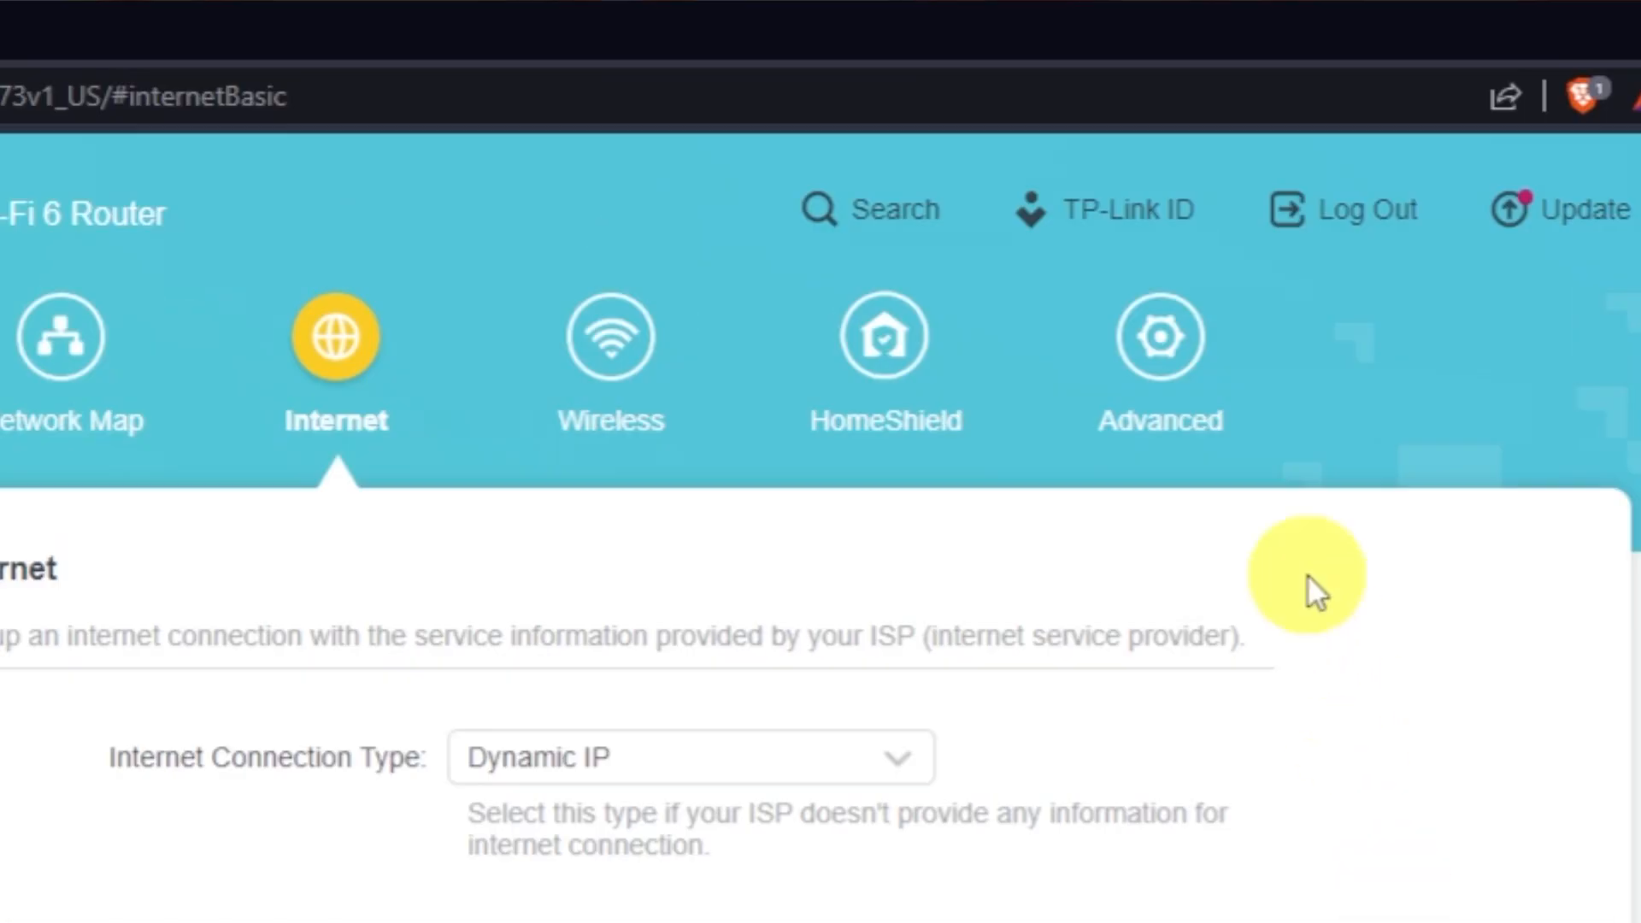
Reboot the router again from the advanced system settings with the cloned MAC address saved.
click(1210, 369)
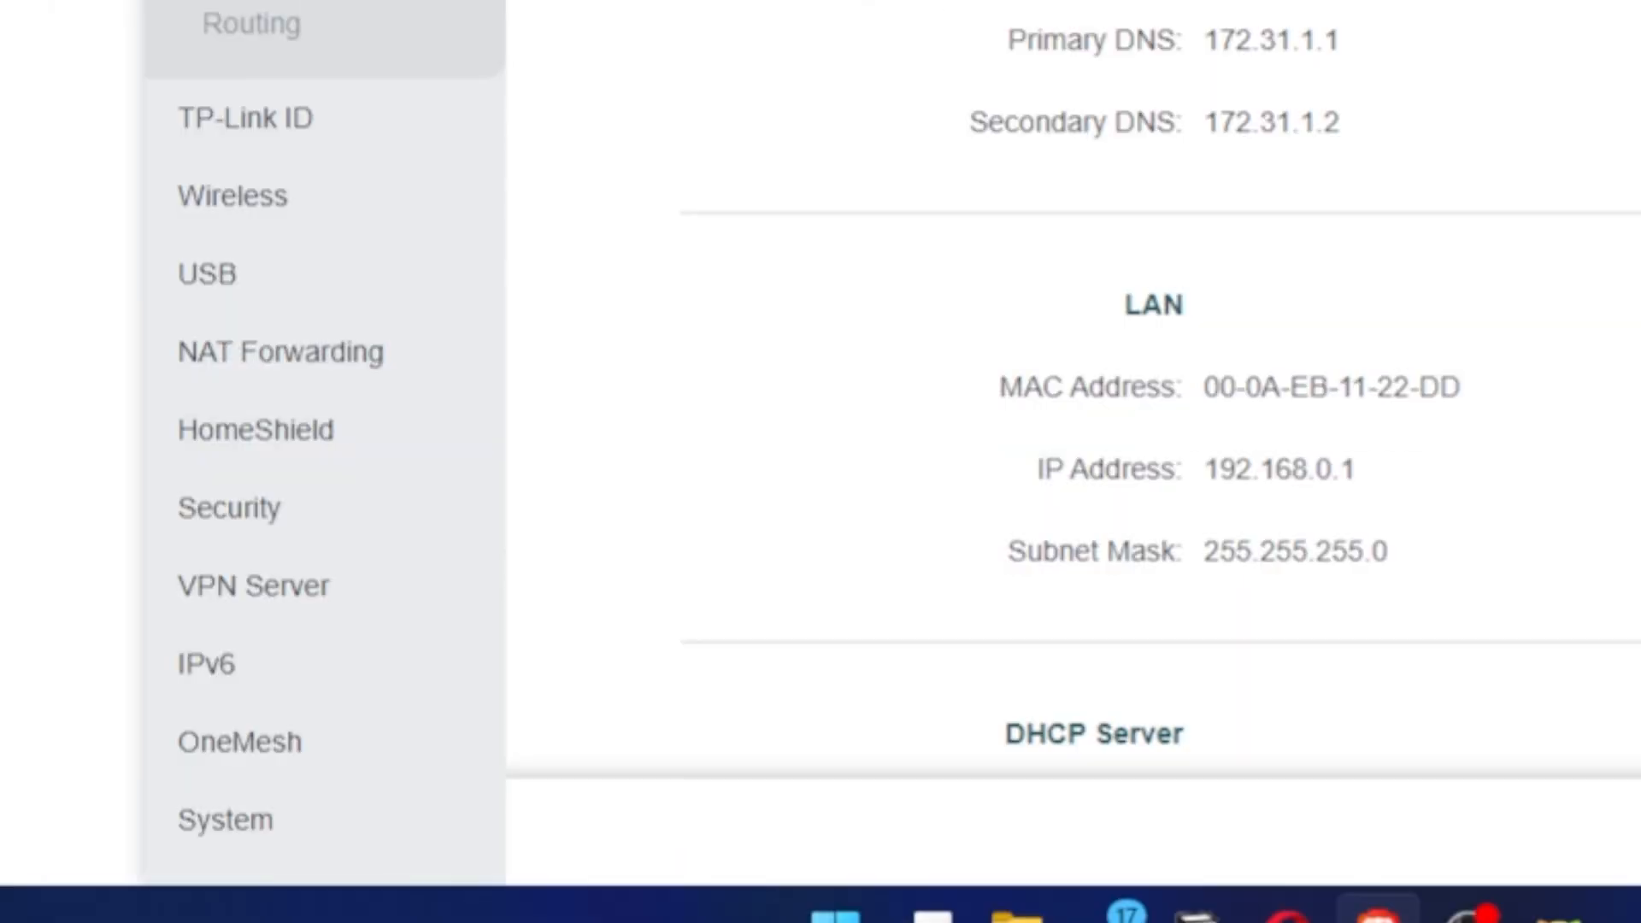
click(249, 823)
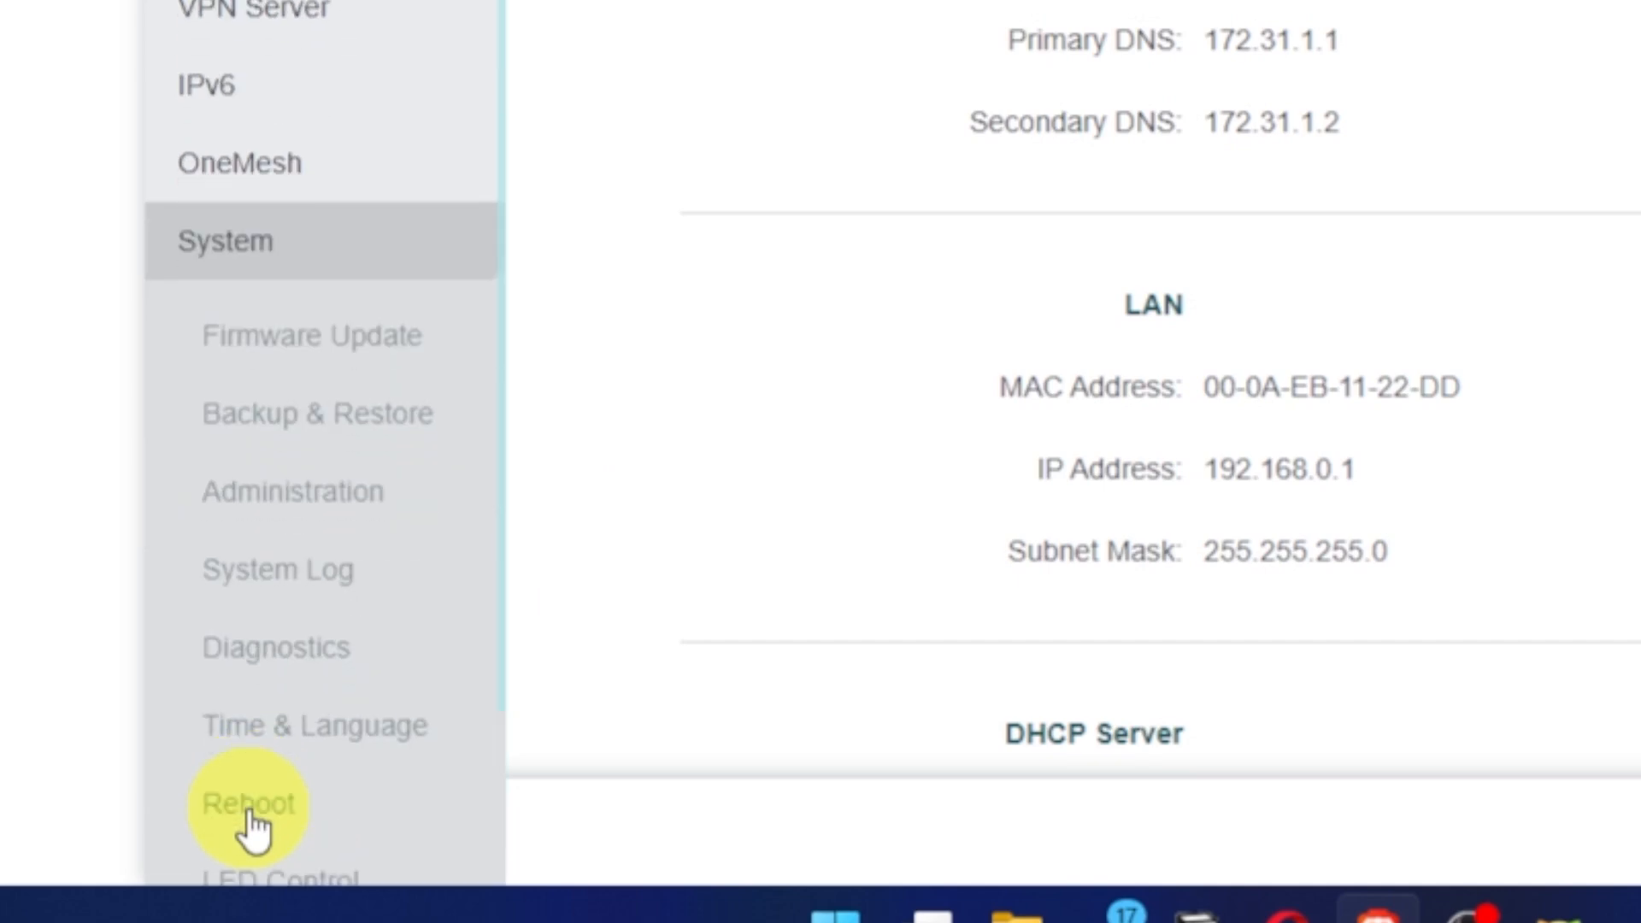
click(292, 812)
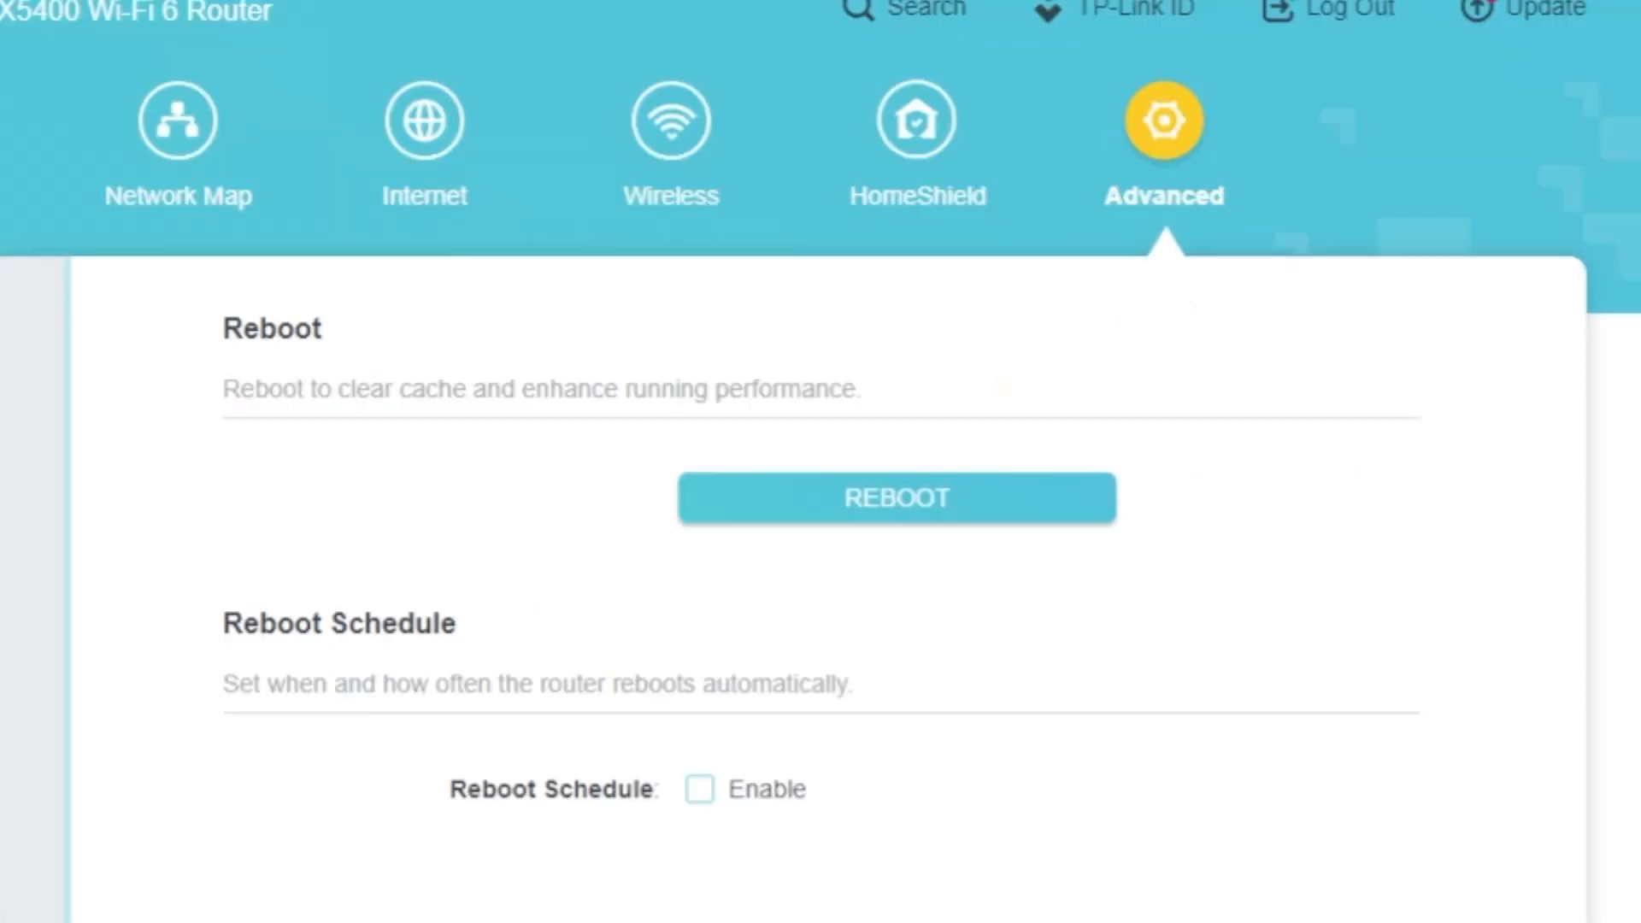
click(779, 511)
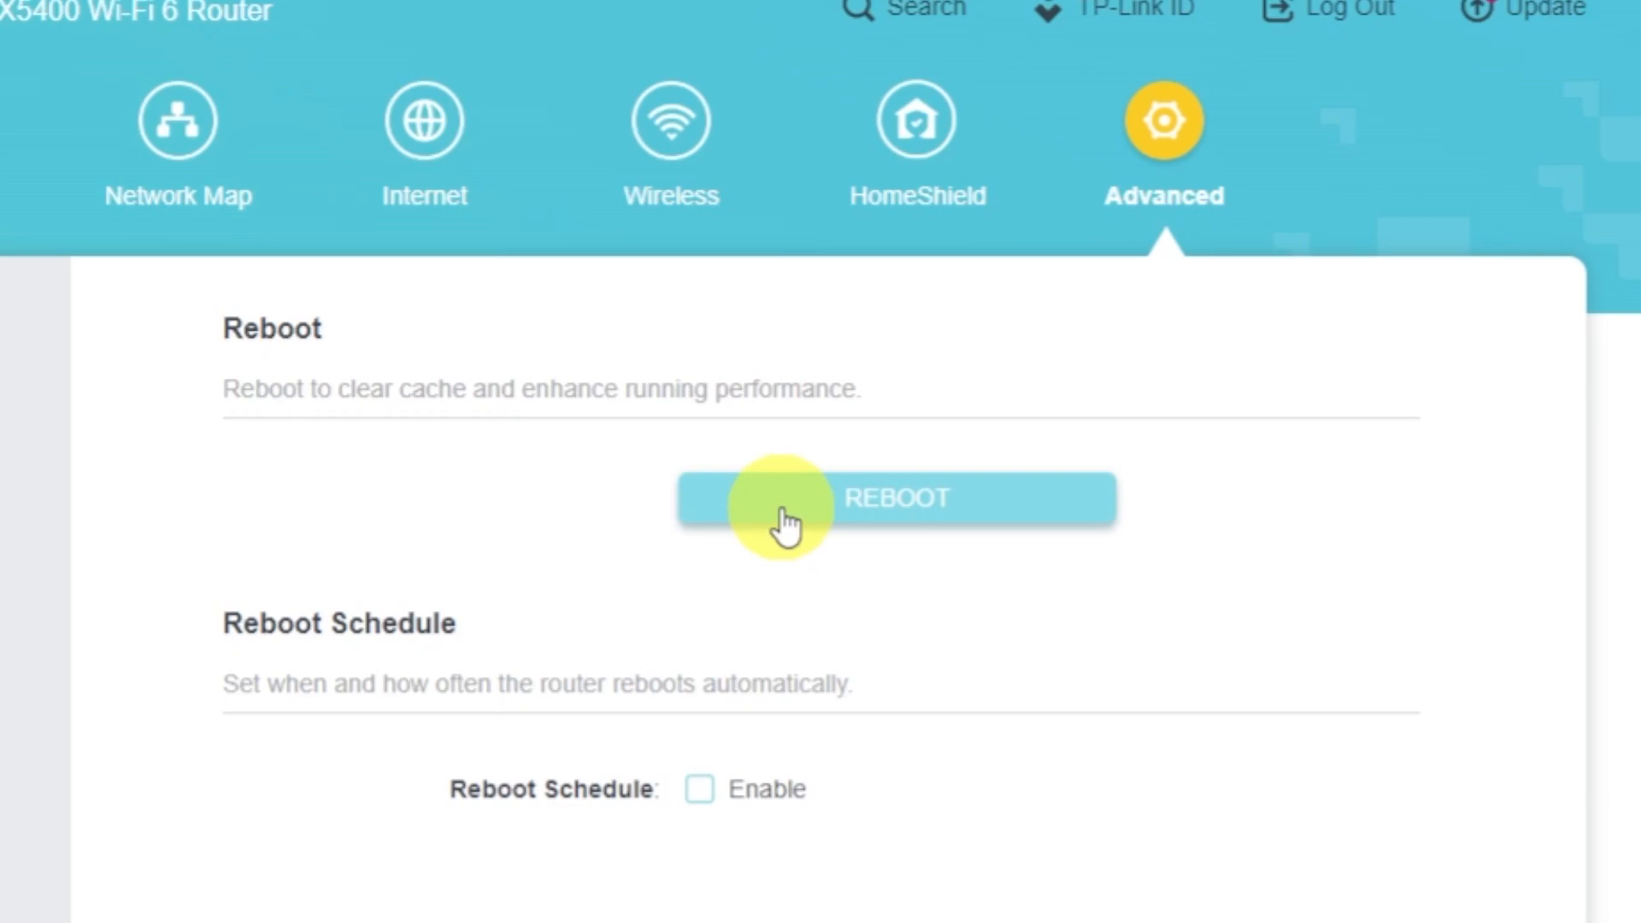